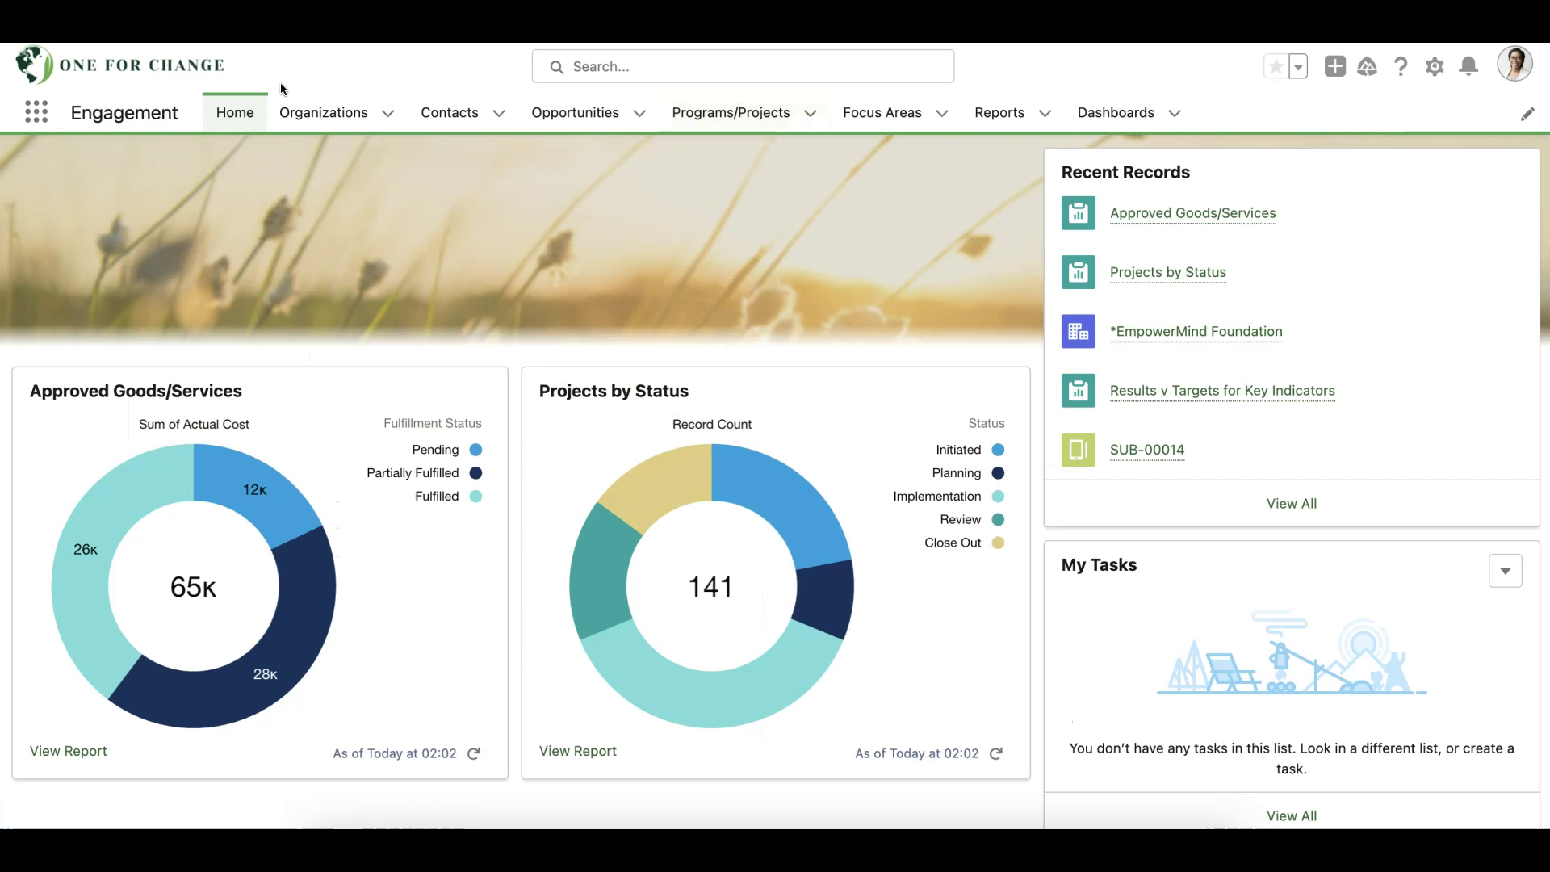
Open *EmpowerMind Foundation from the Organizations list and scroll down to its Focus Areas tags.
left_click(298, 114)
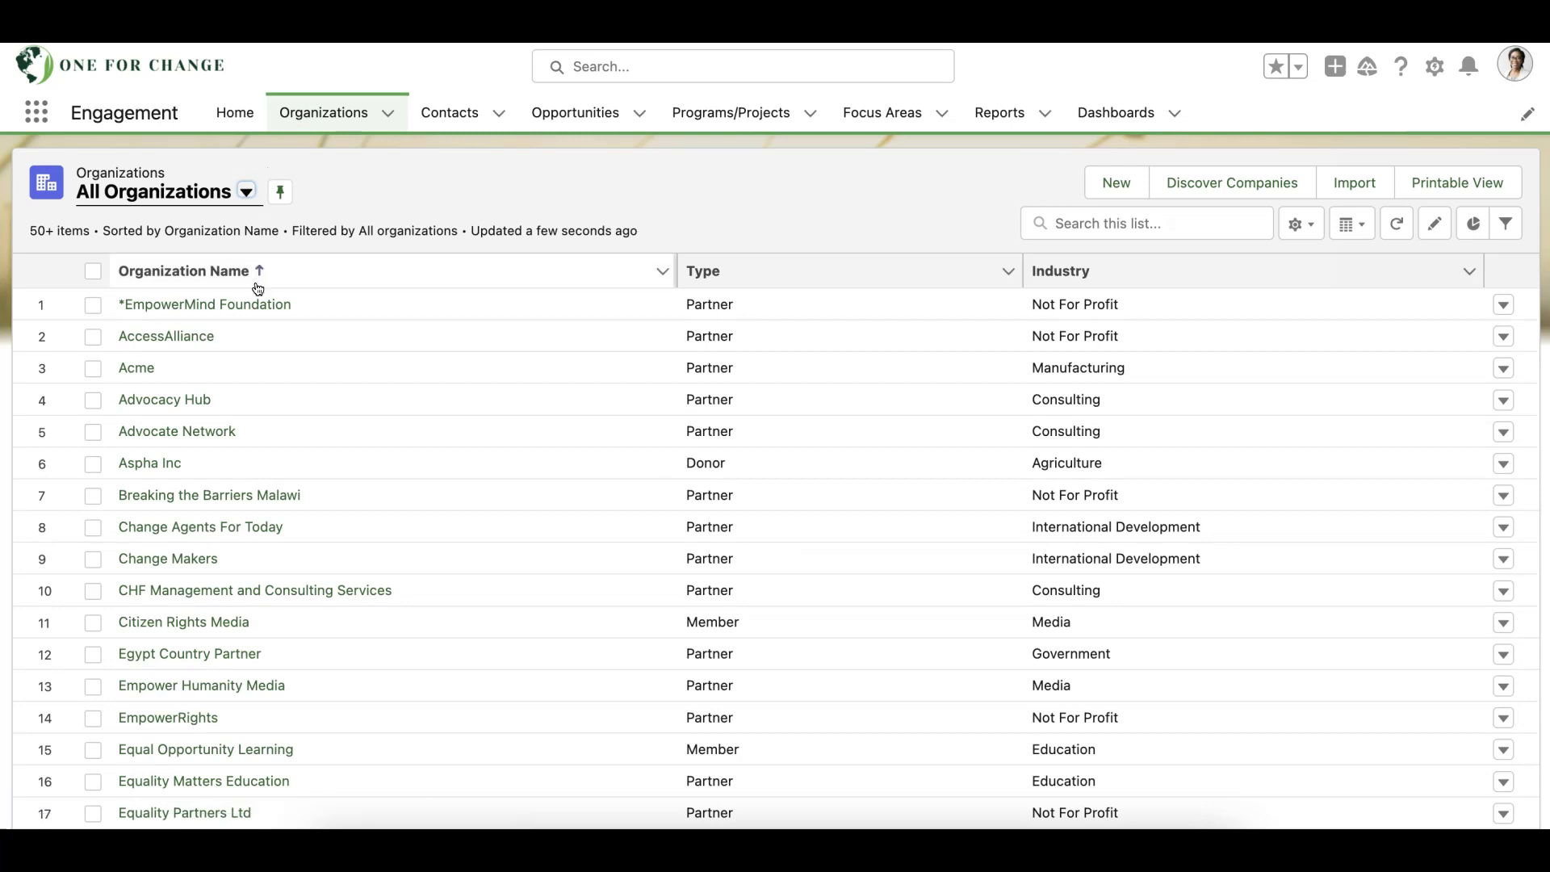
left_click(256, 305)
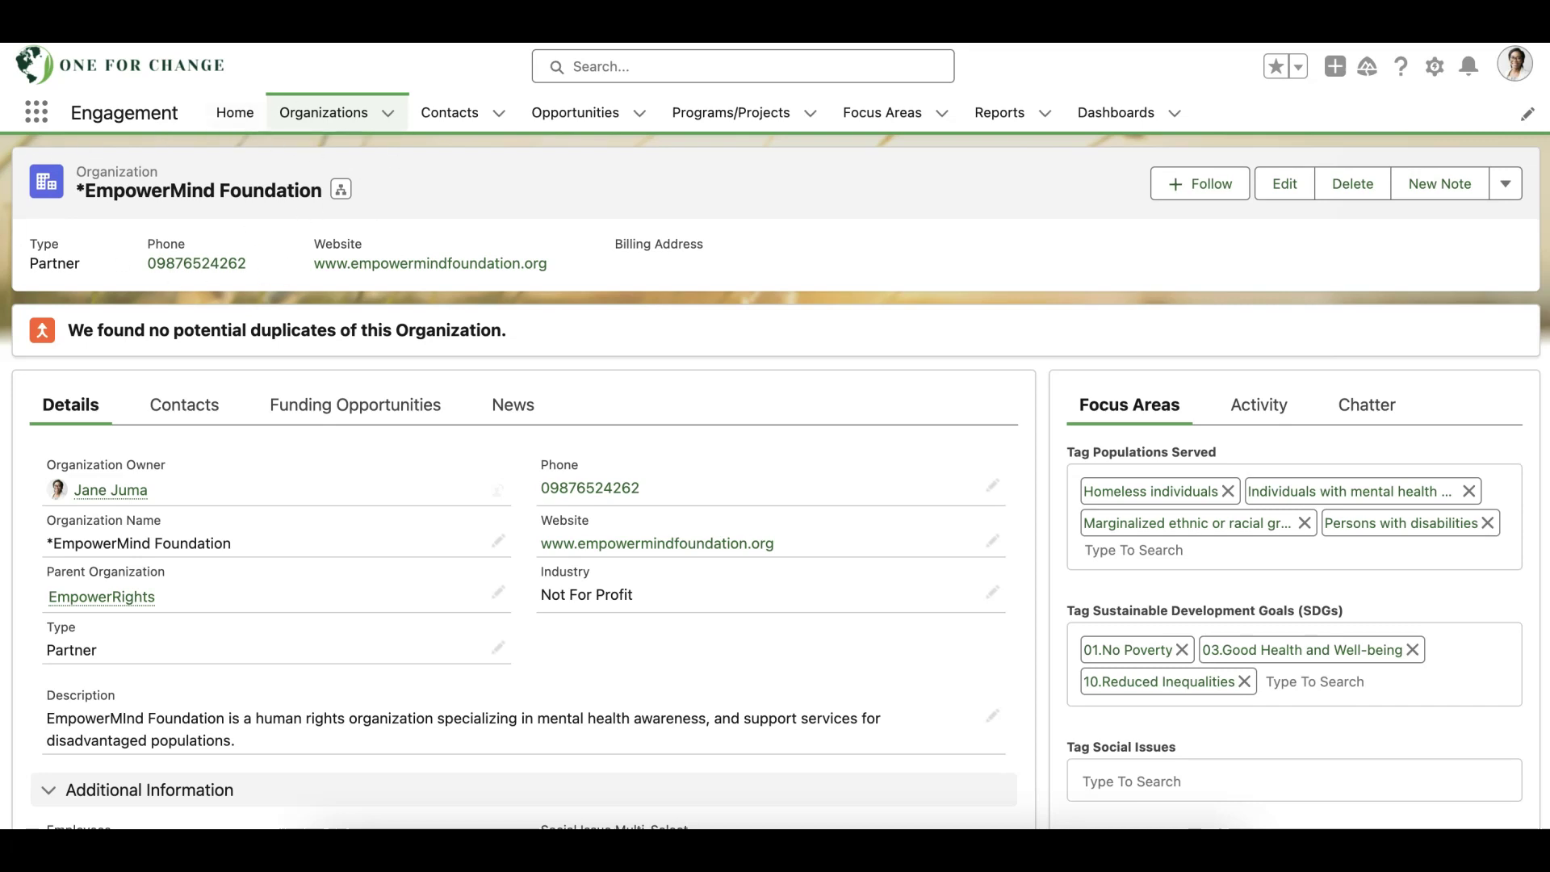
scroll(1081, 634, "down", 2)
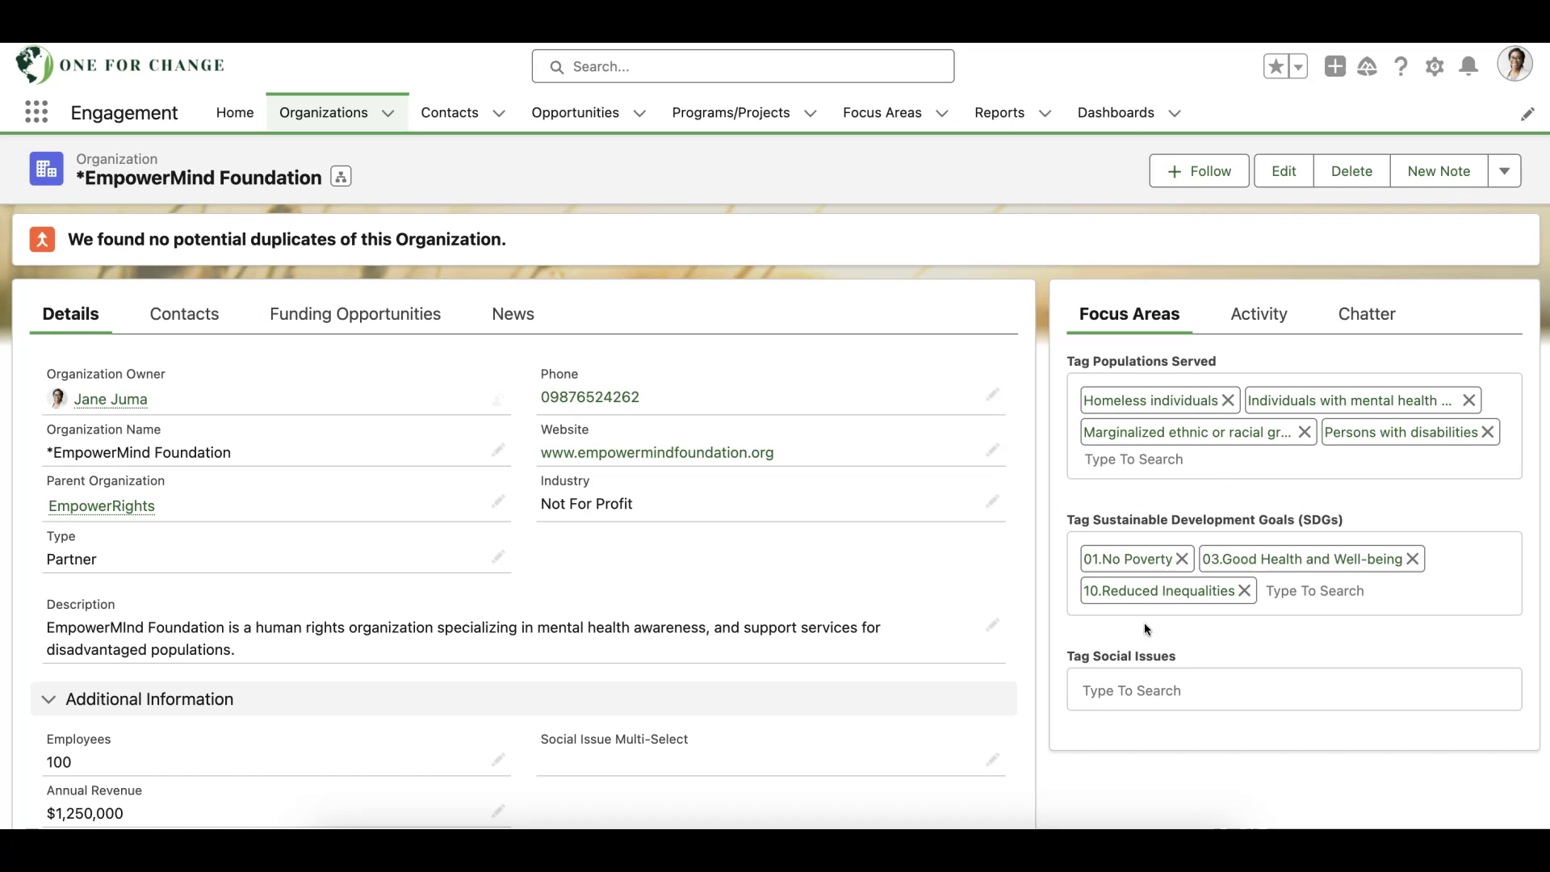
Browse the available tags in the Tag Social Issues list.
scroll(1145, 627, "down", 3)
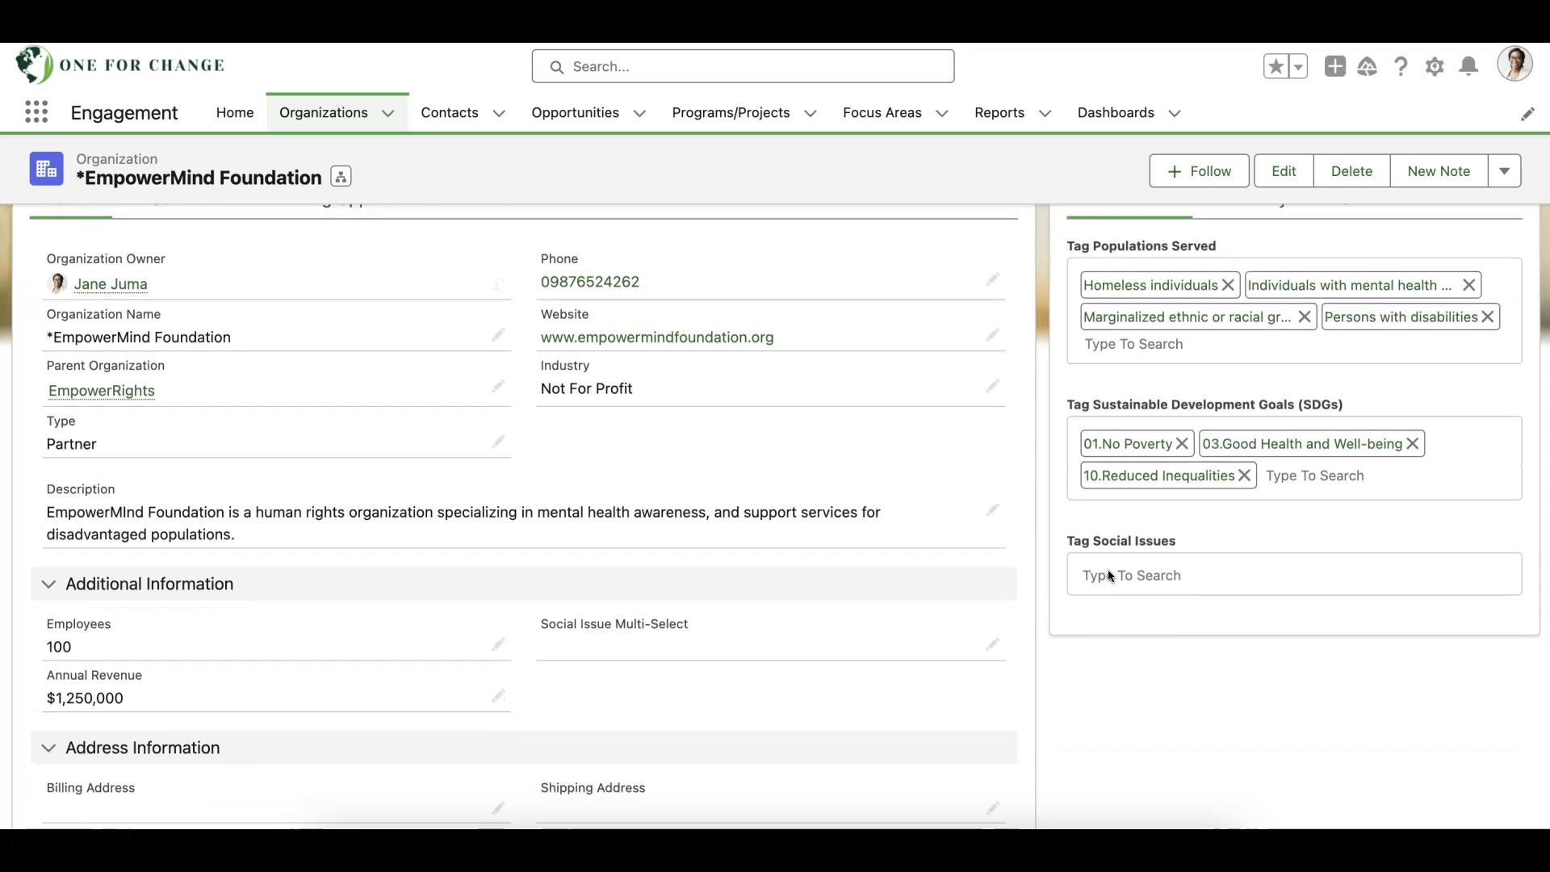
left_click(1109, 573)
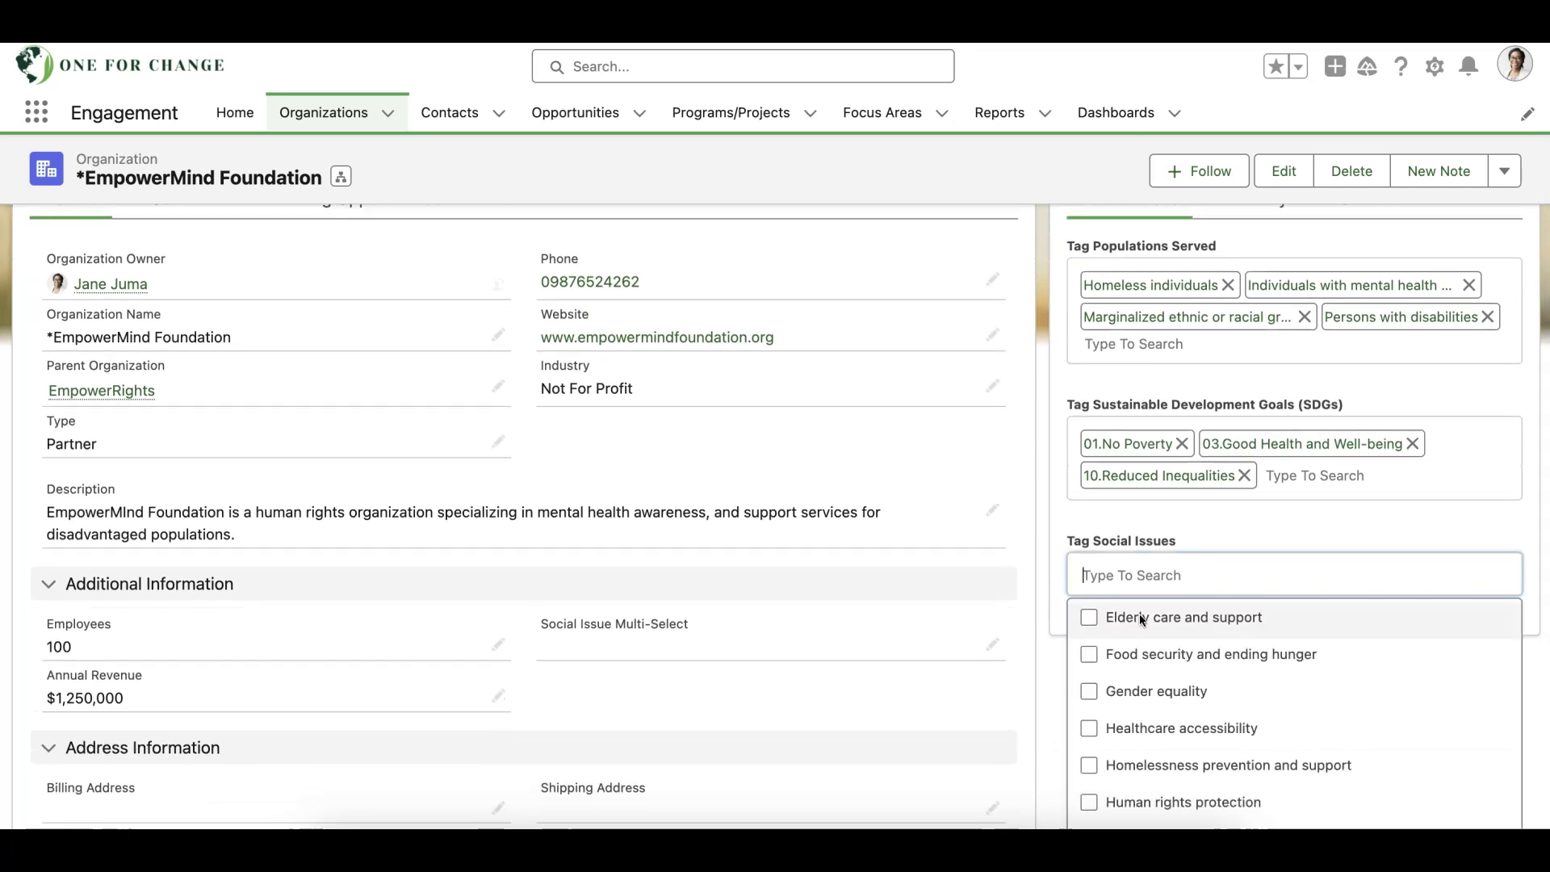
scroll(1140, 615, "down", 3)
scroll(1140, 614, "down", 5)
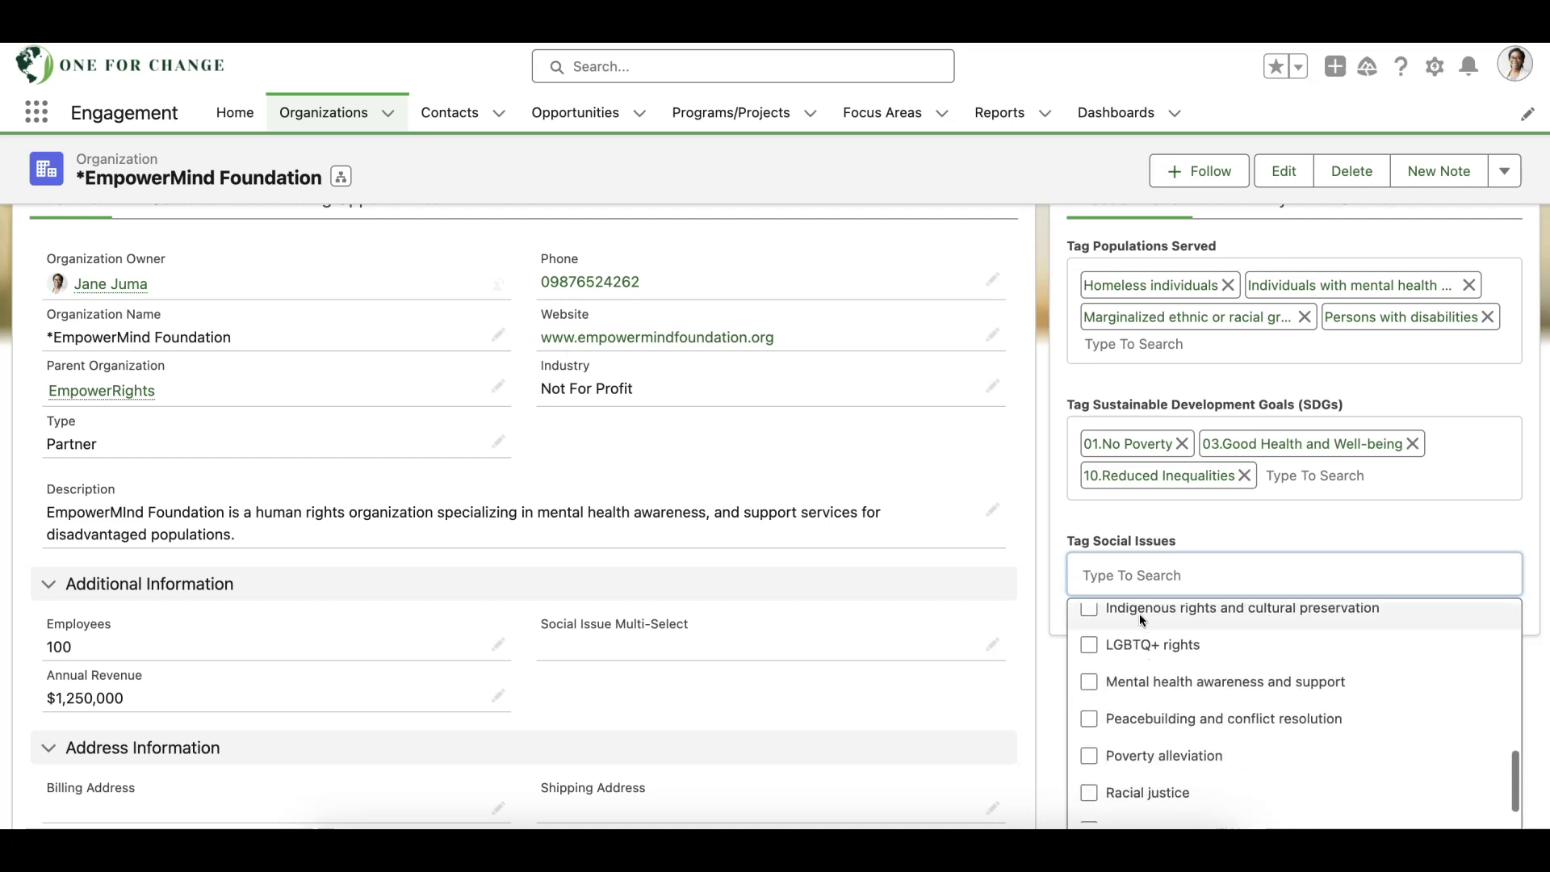
scroll(1140, 614, "down", 1)
scroll(1179, 576, "down", 4)
scroll(1188, 580, "up", 5)
scroll(1189, 580, "up", 5)
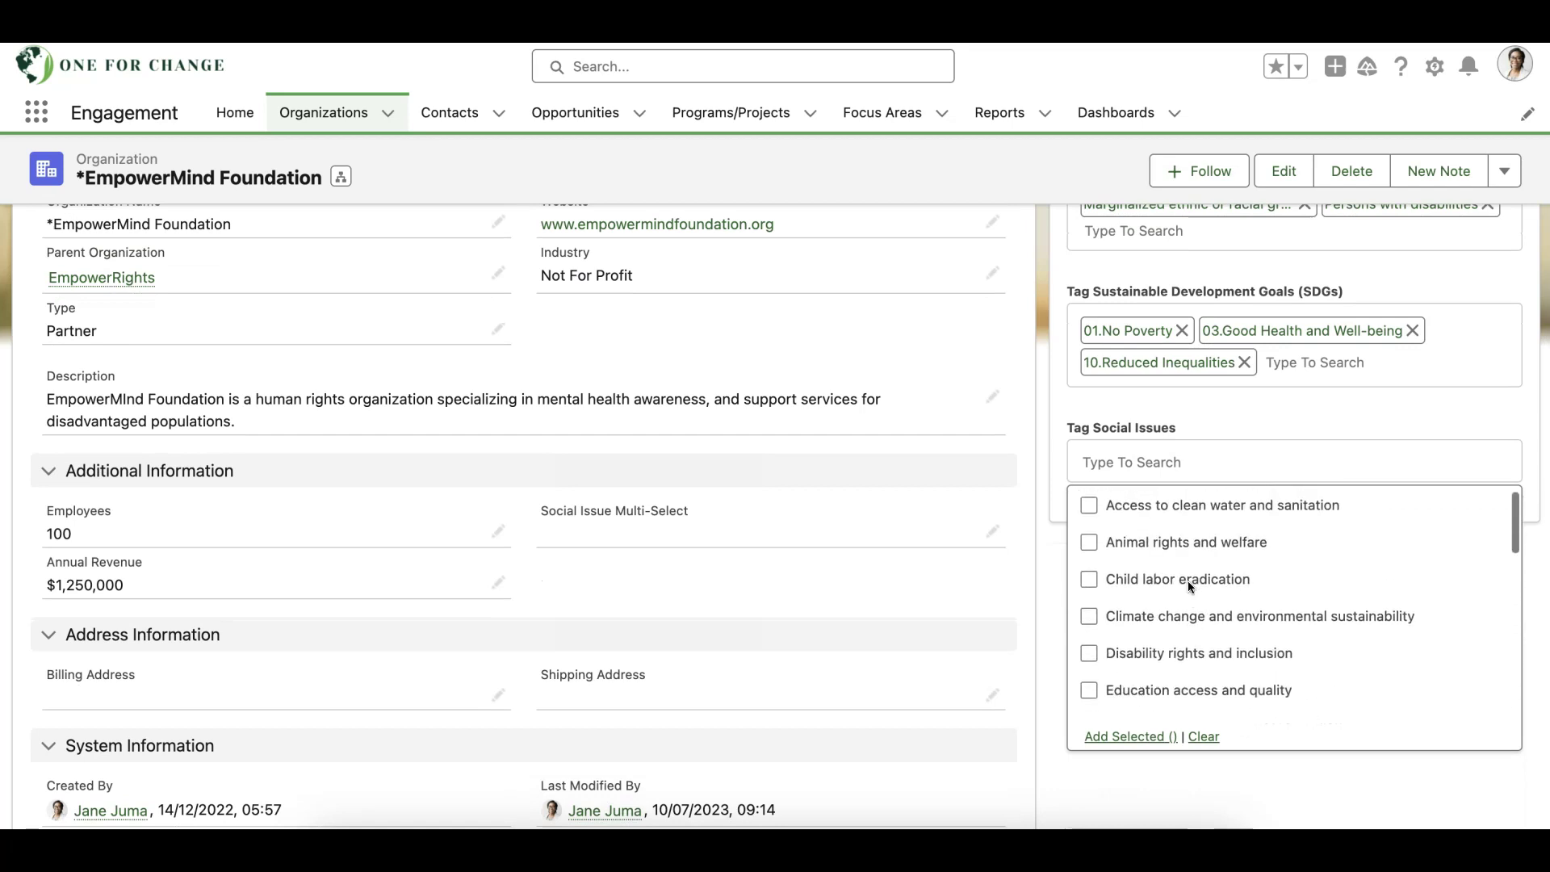
scroll(1189, 580, "down", 5)
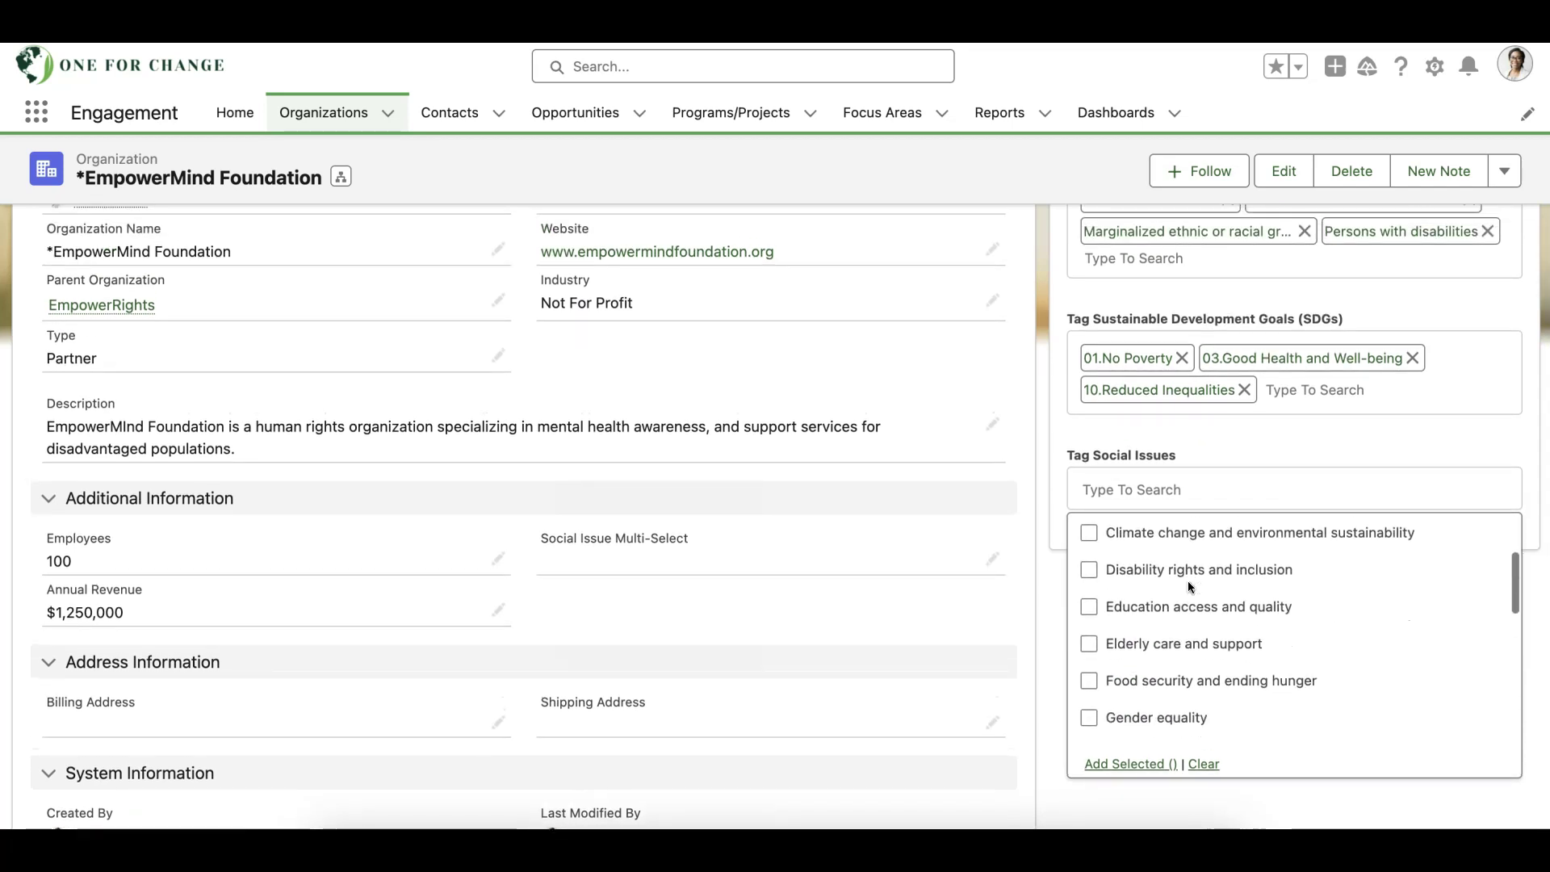
scroll(1188, 580, "down", 3)
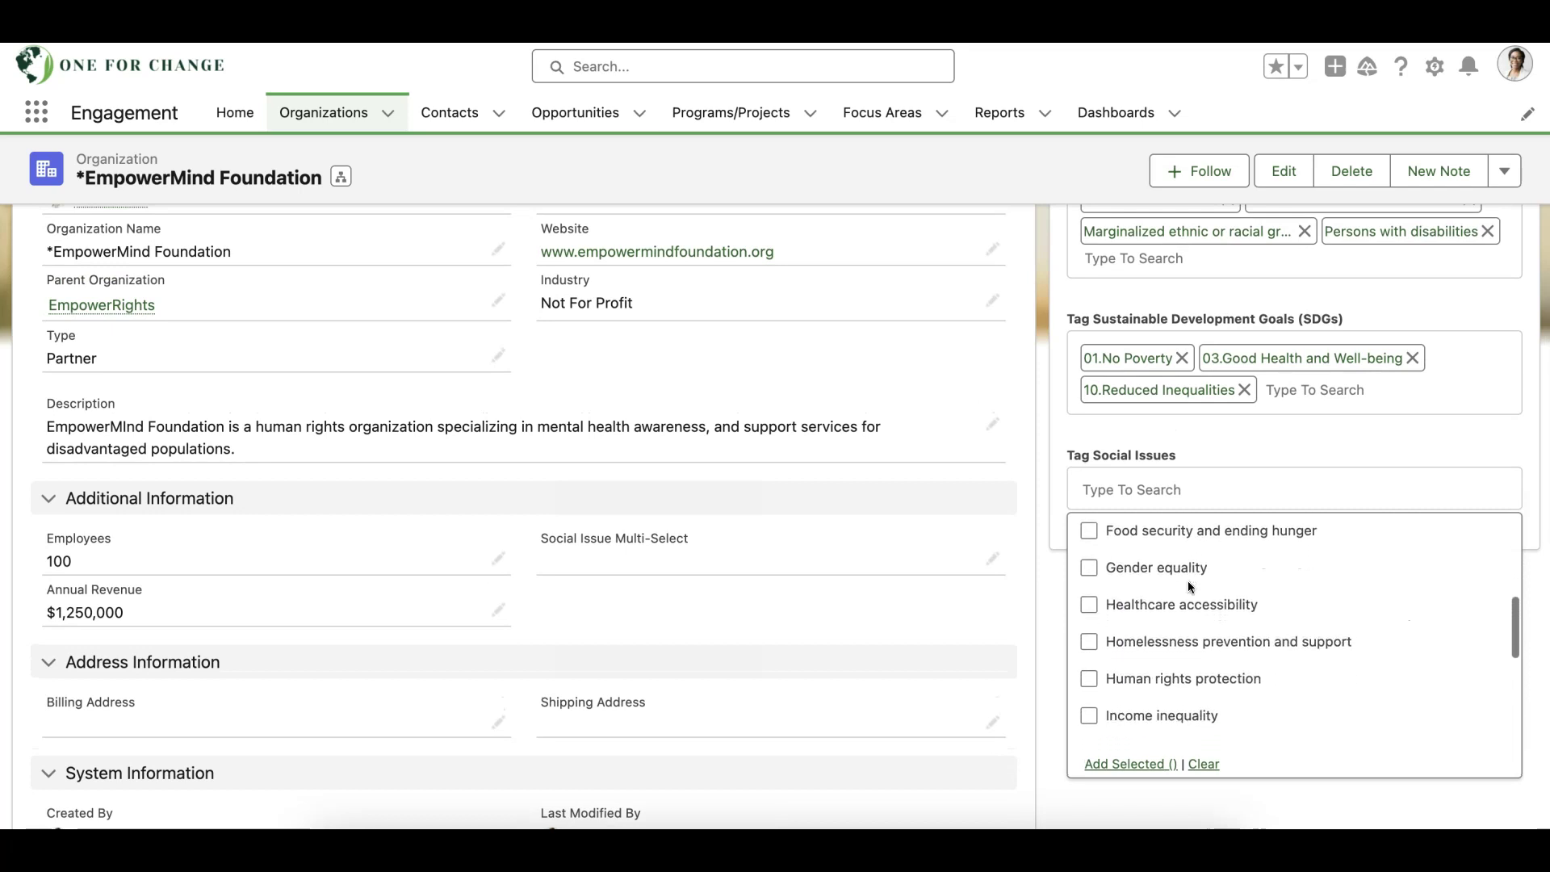
scroll(1189, 586, "down", 1)
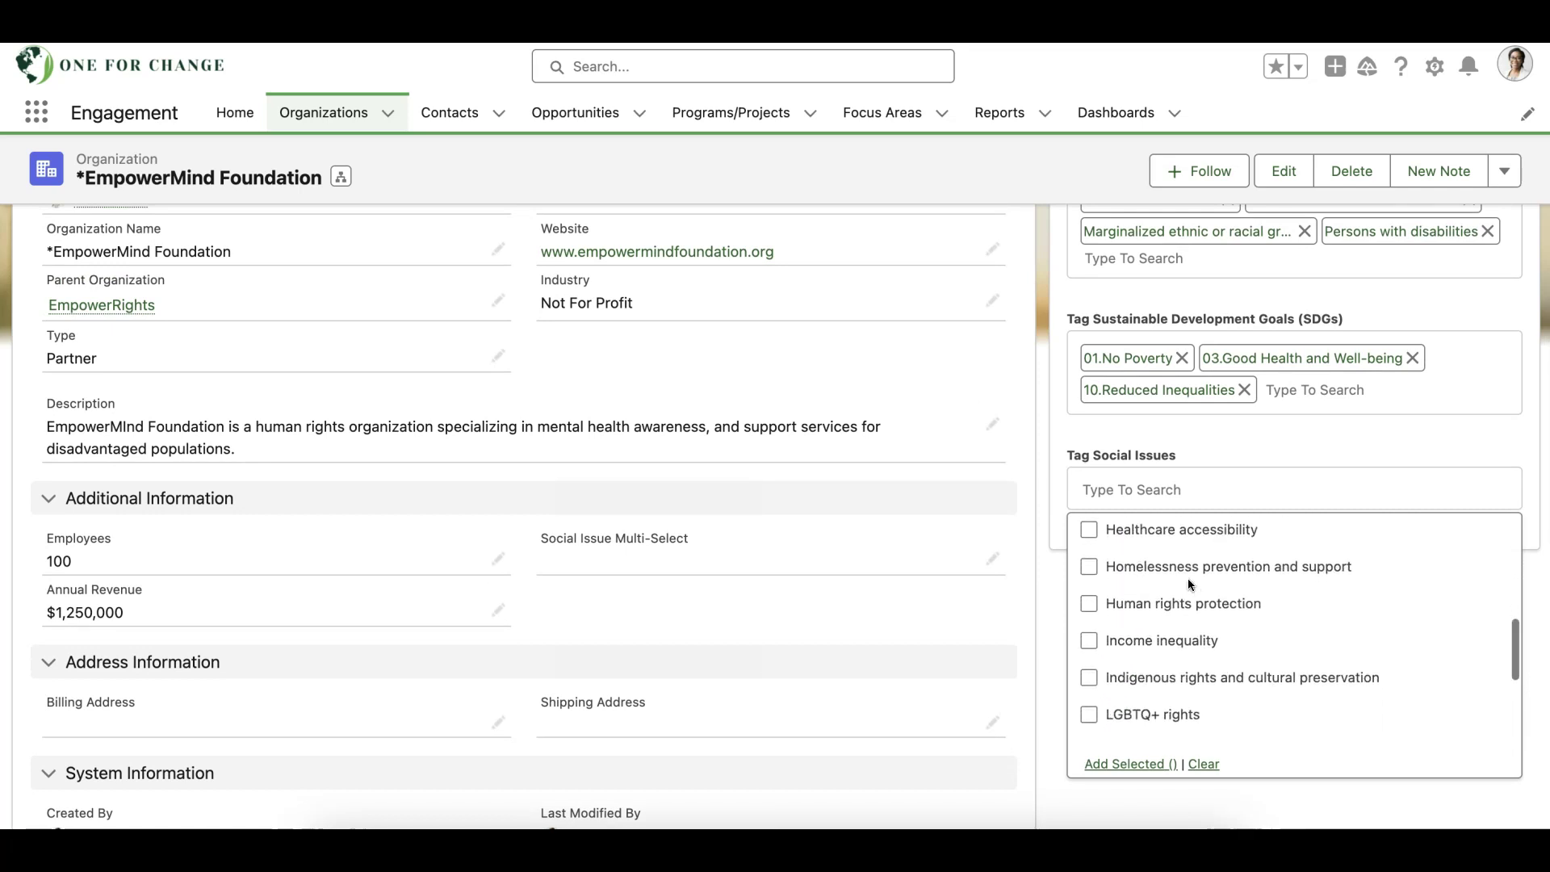
Search 'Protec' and add Human rights protection as a social issue tag.
left_click(1099, 488)
type("P")
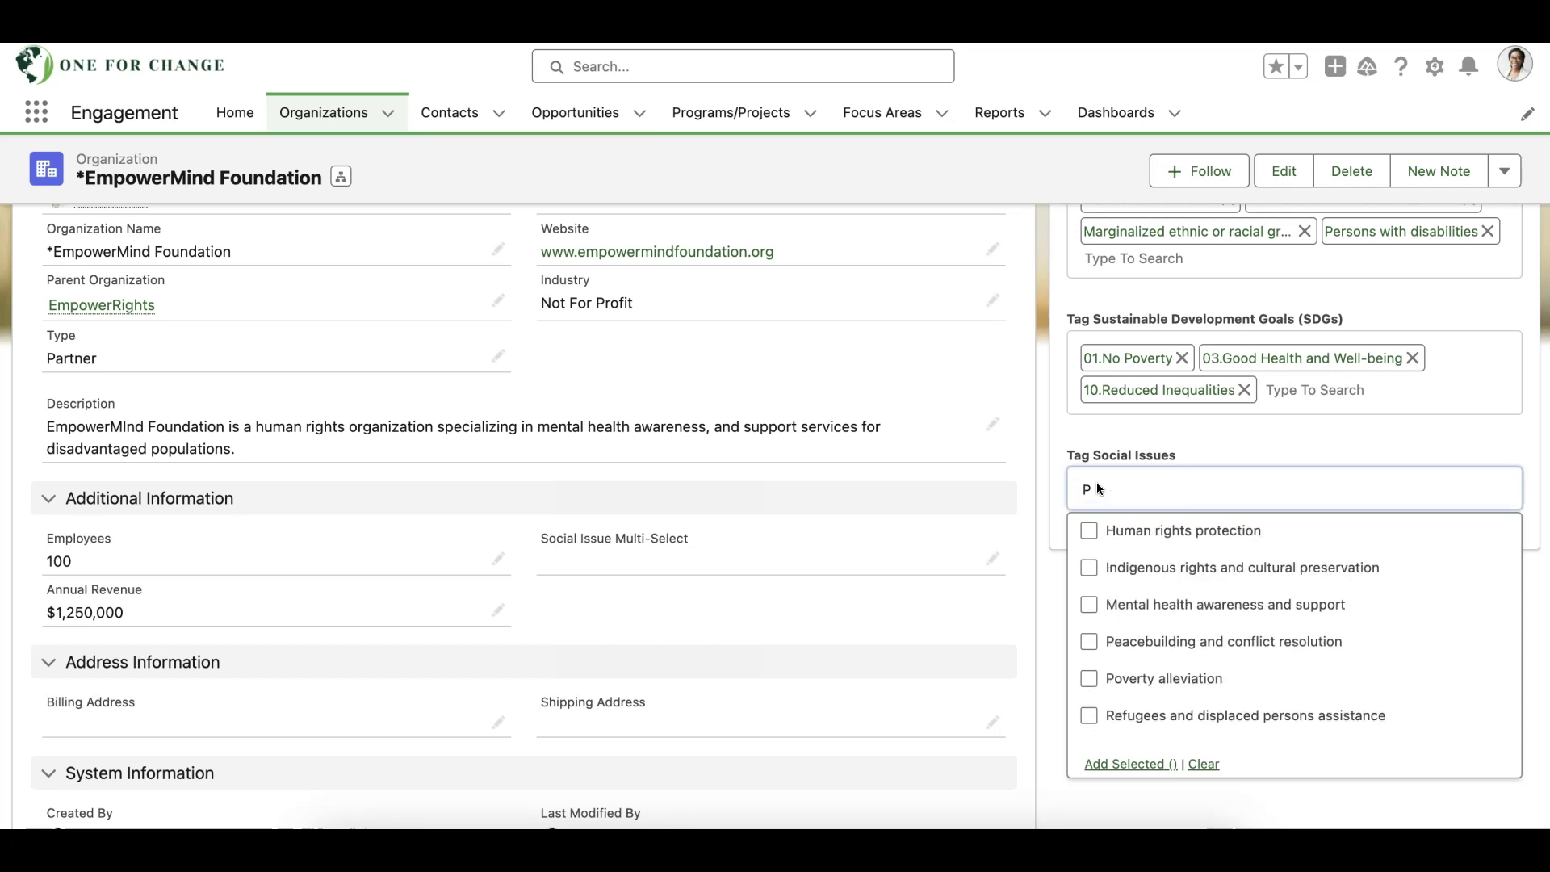
type("rotec")
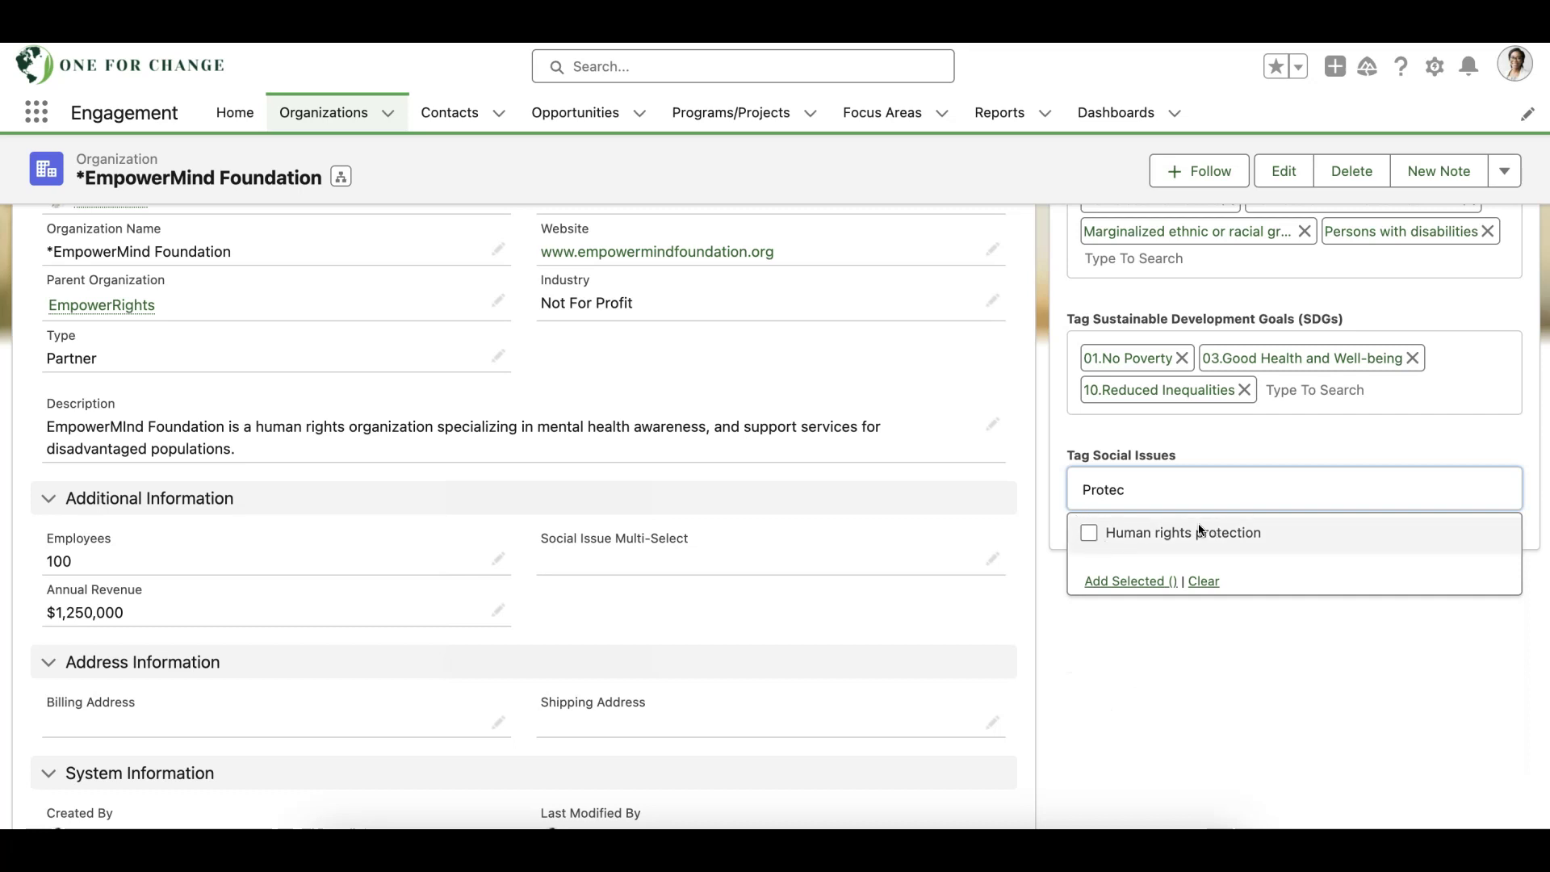
left_click(1091, 532)
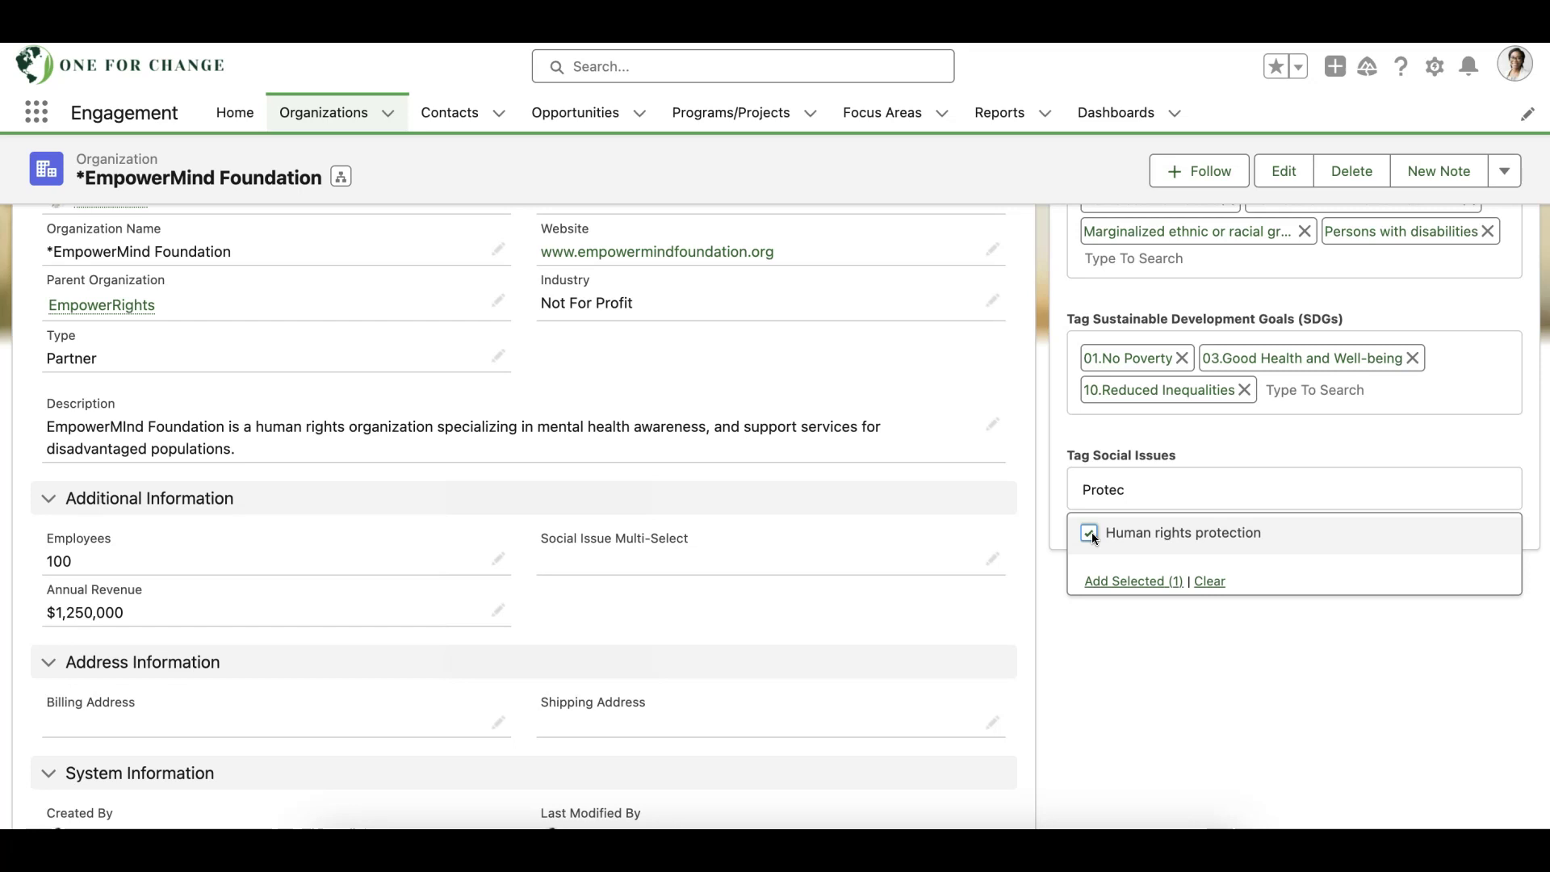
left_click(1144, 585)
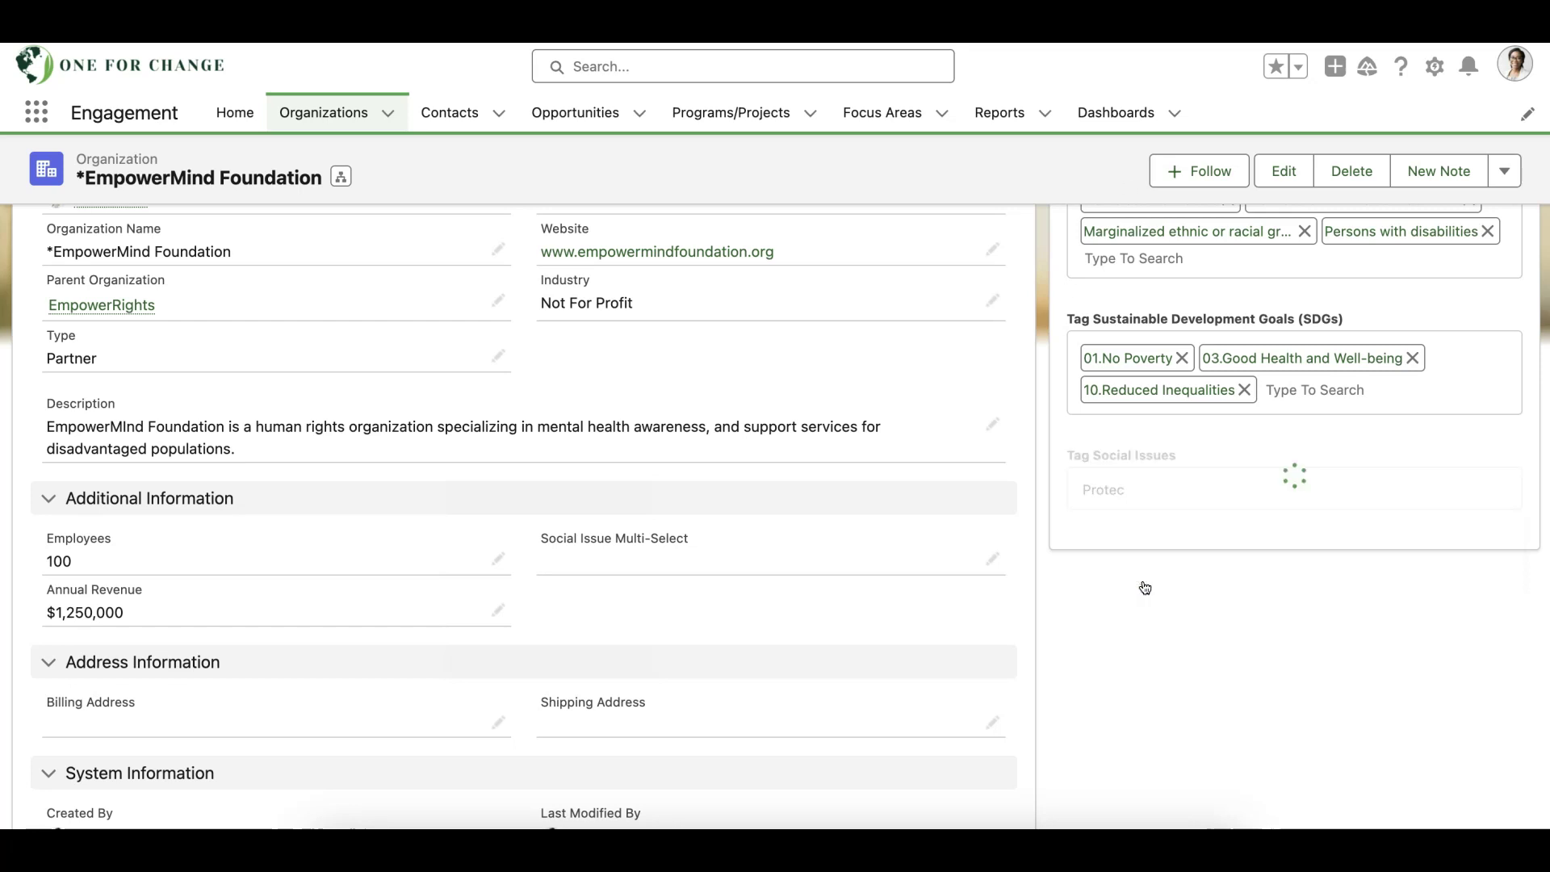
scroll(1282, 468, "down", 1)
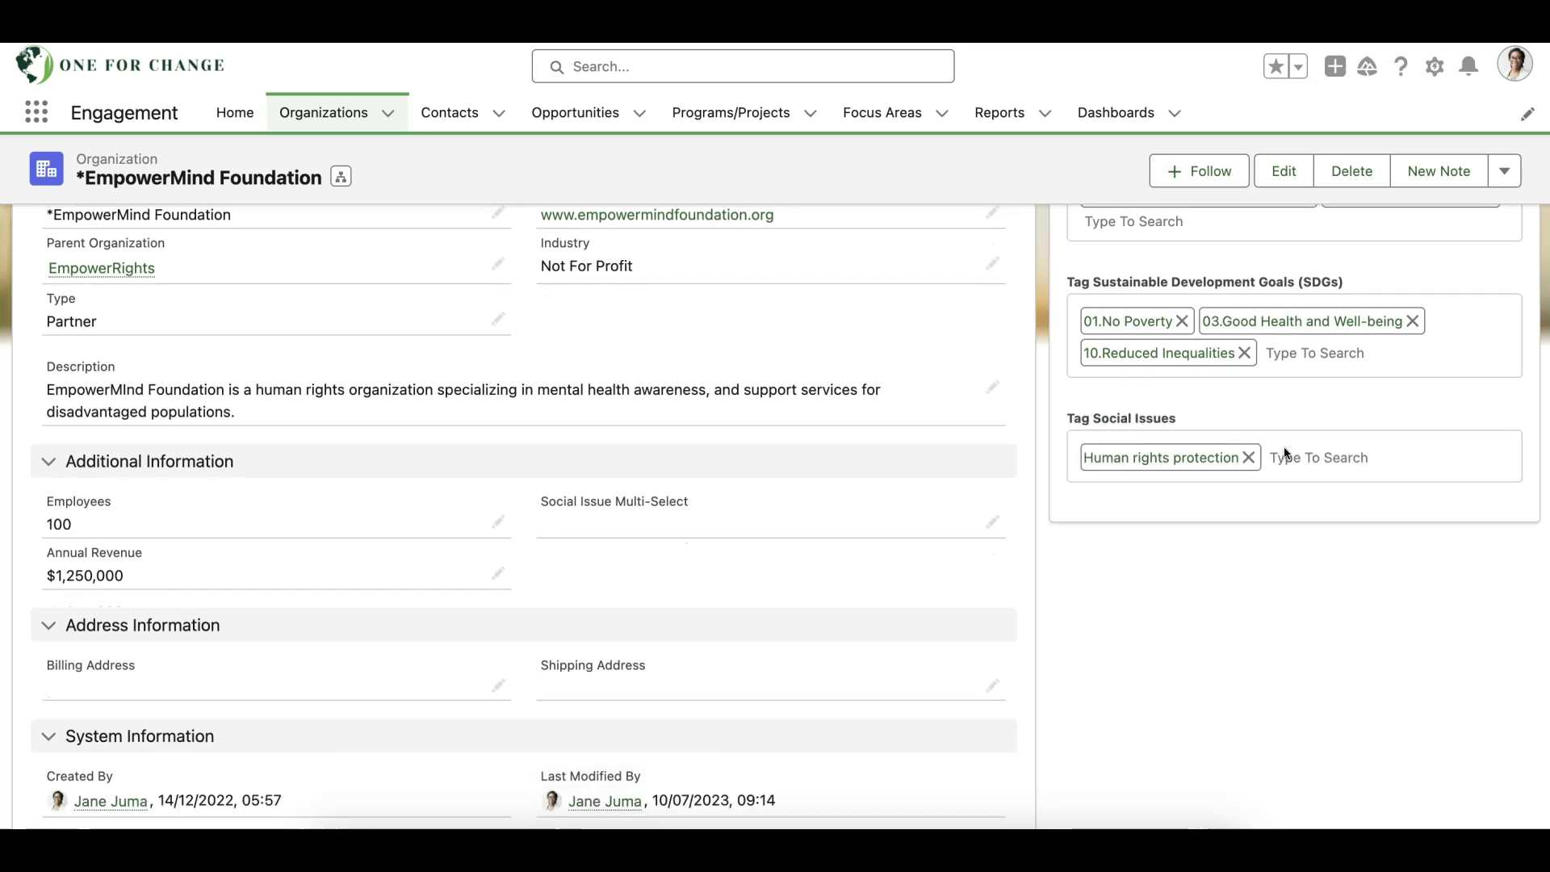
Add Disability rights, Gender equality and Mental health awareness tags, then remove Gender equality.
left_click(1282, 469)
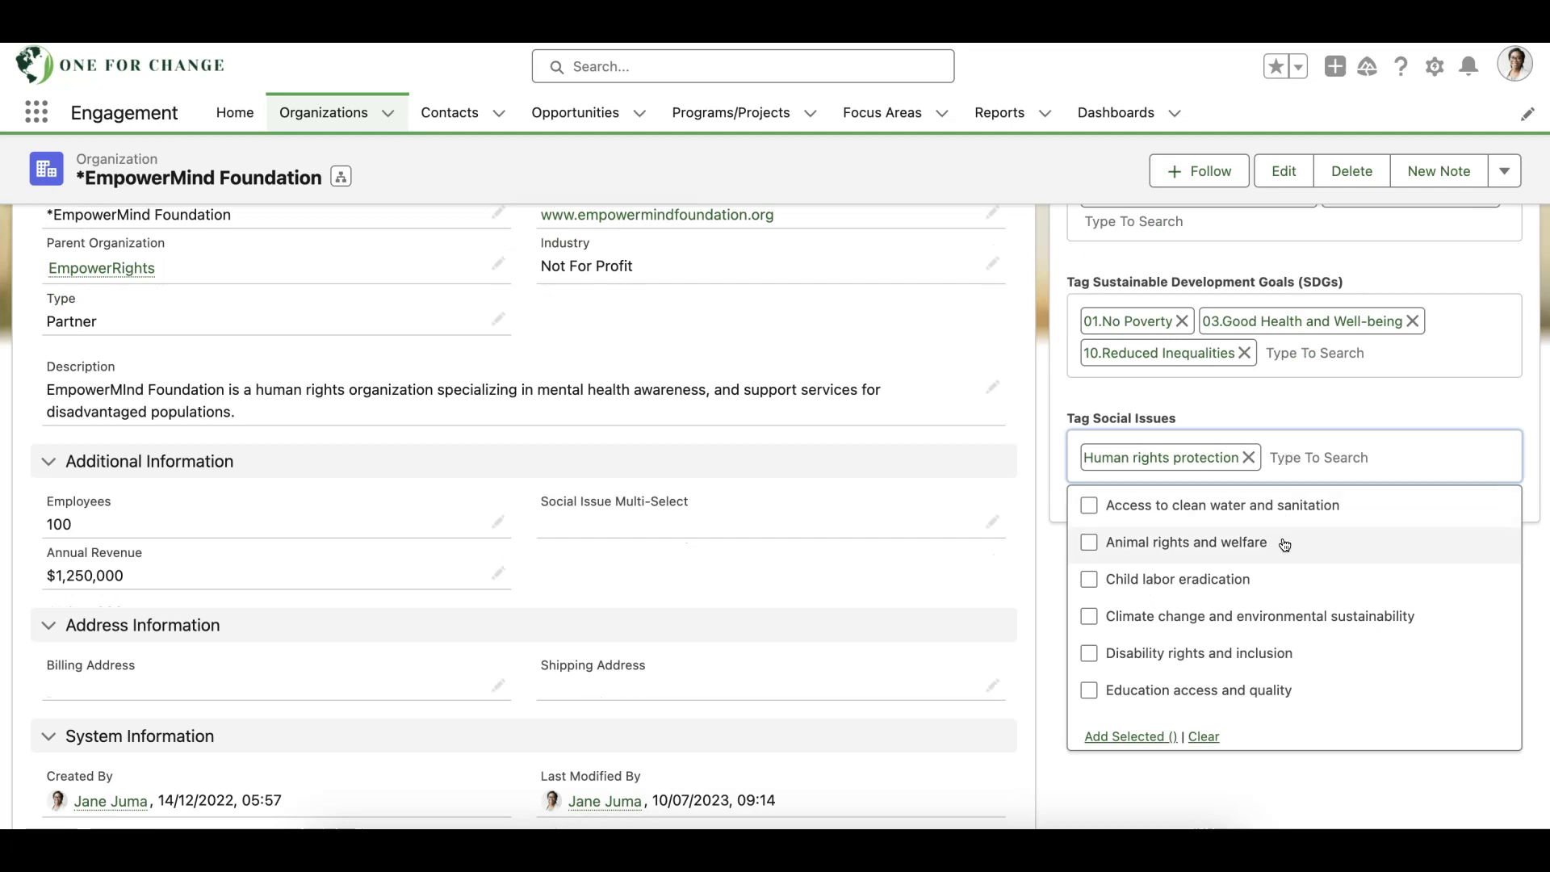
left_click(1090, 653)
scroll(1092, 650, "down", 3)
left_click(1096, 651)
scroll(1096, 650, "down", 3)
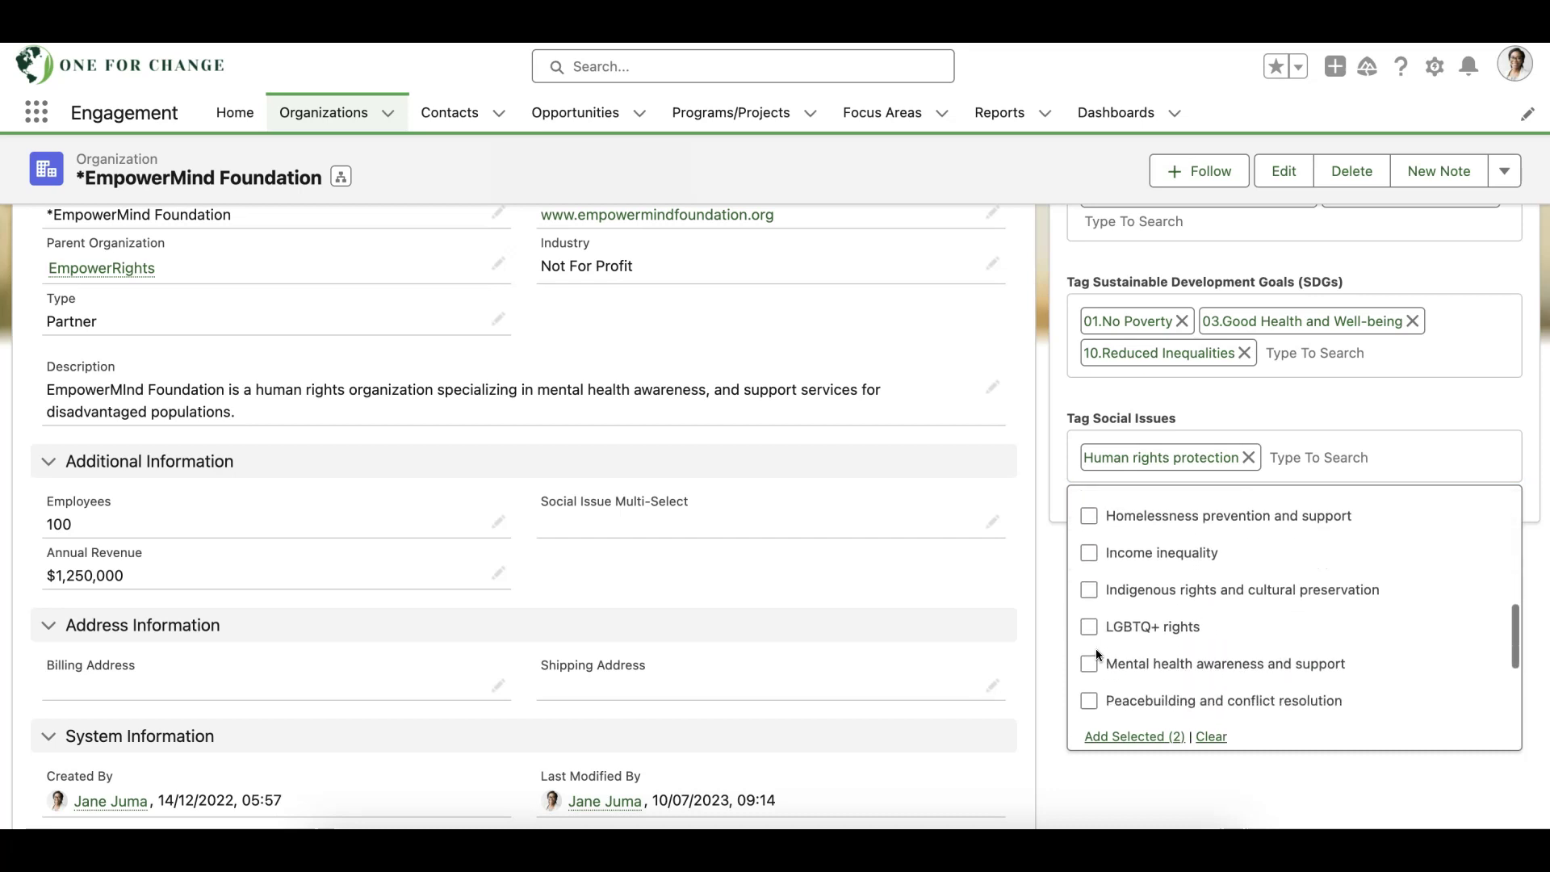
left_click(1089, 663)
left_click(1111, 737)
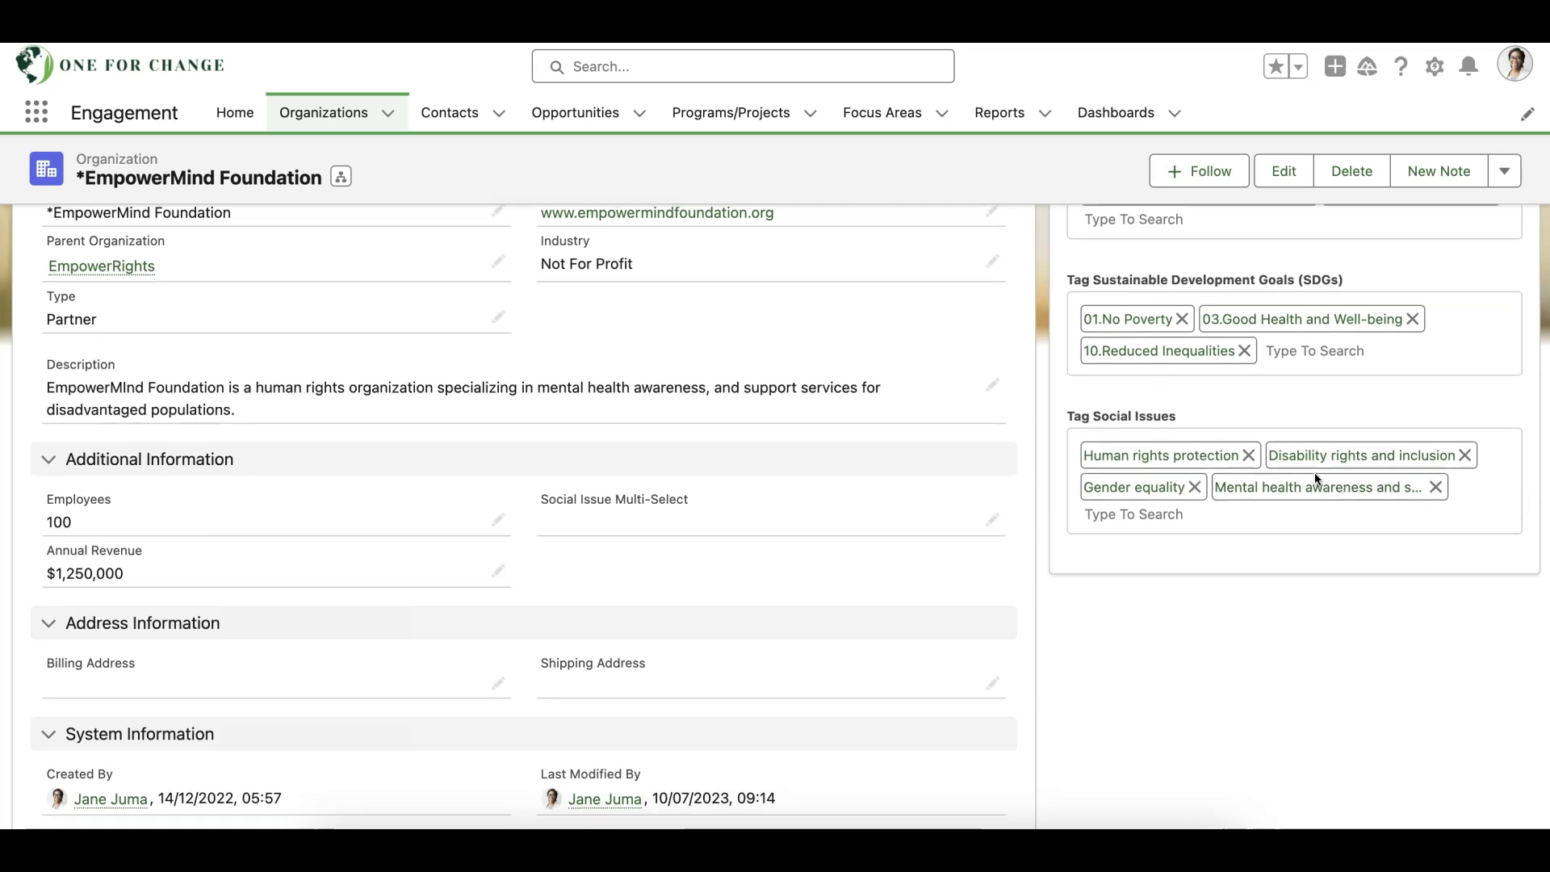
left_click(1194, 488)
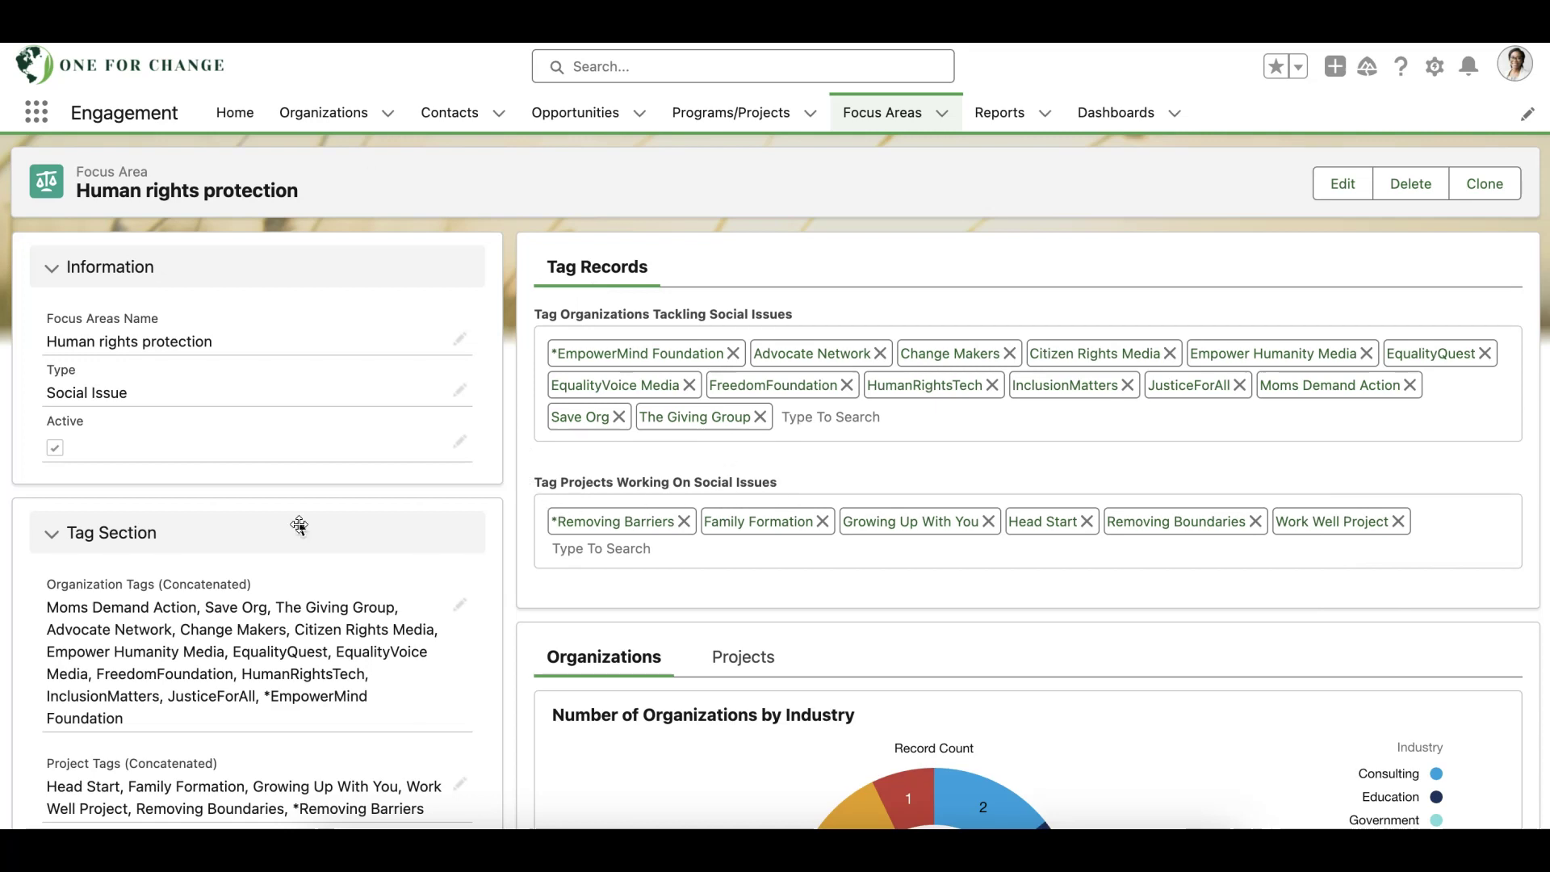
scroll(298, 525, "down", 5)
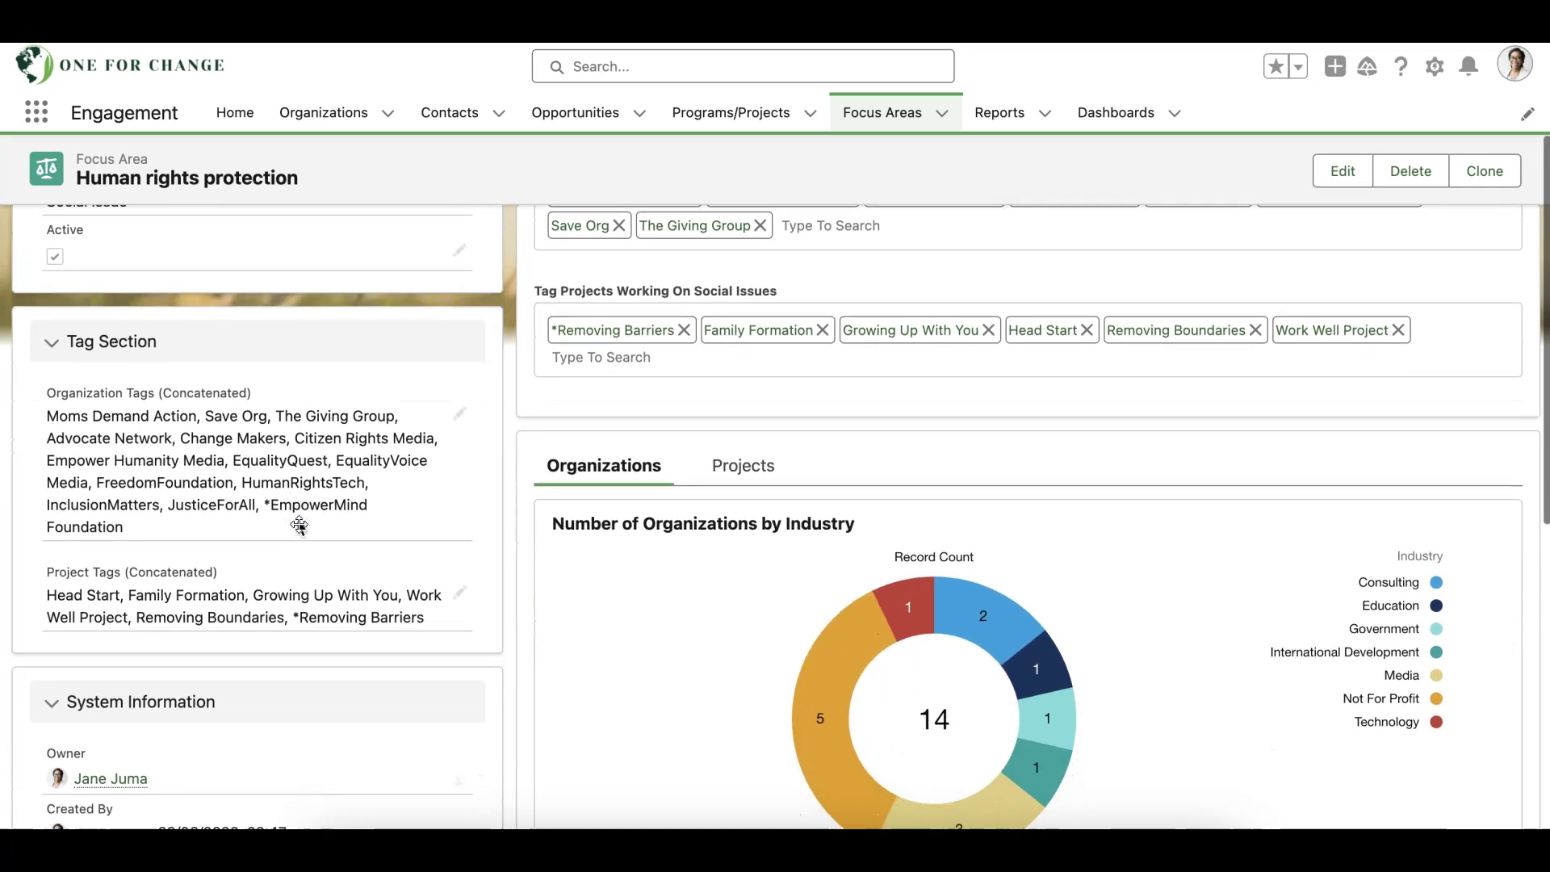
scroll(299, 525, "down", 2)
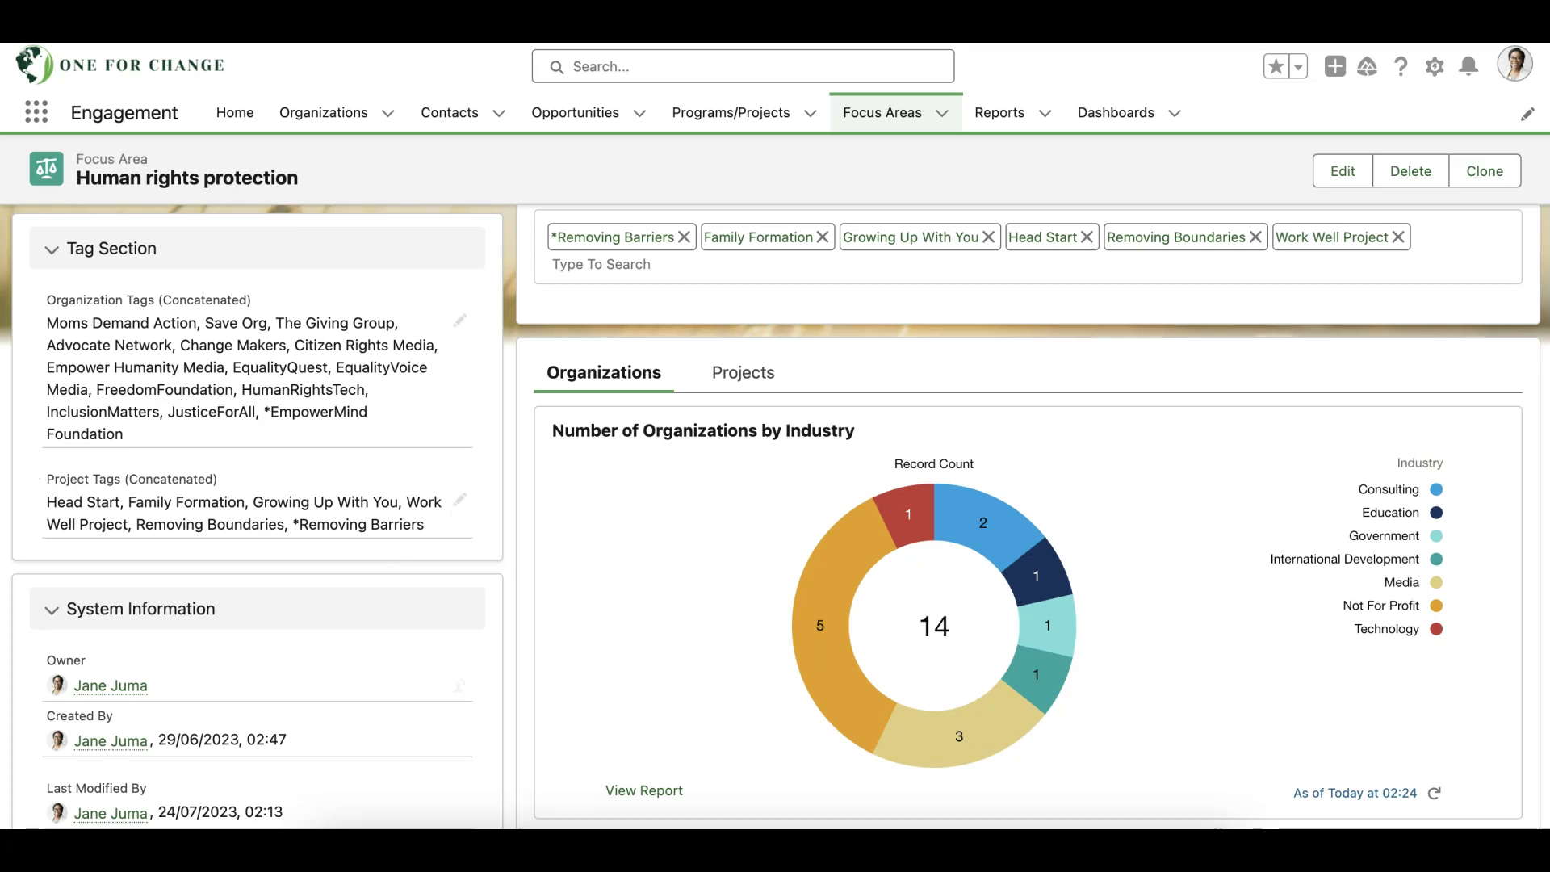
scroll(1025, 517, "up", 1)
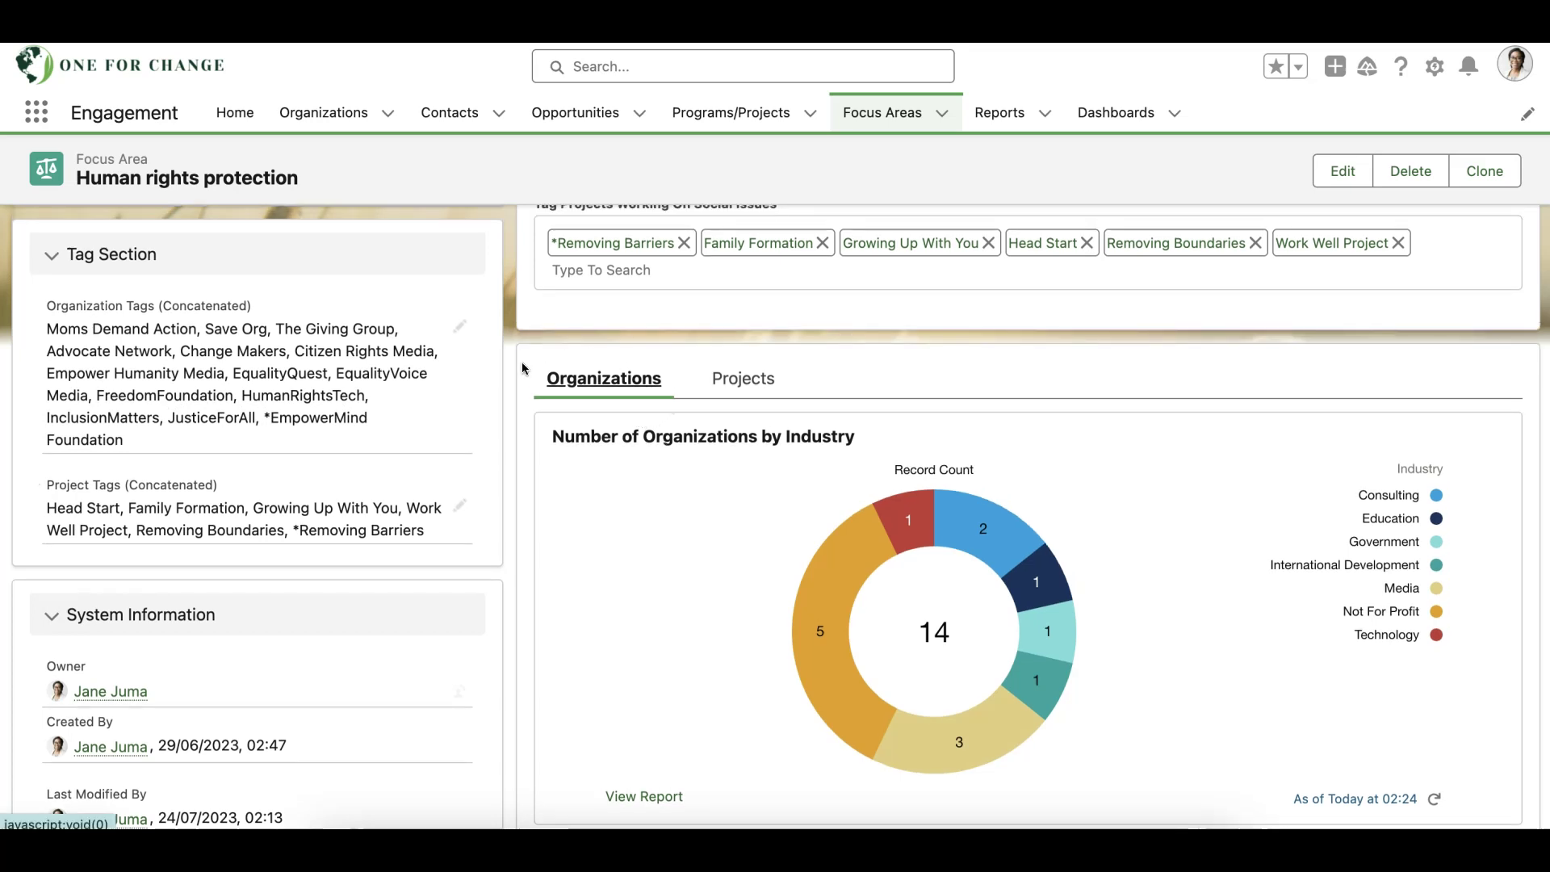
scroll(583, 436, "down", 2)
scroll(585, 440, "down", 5)
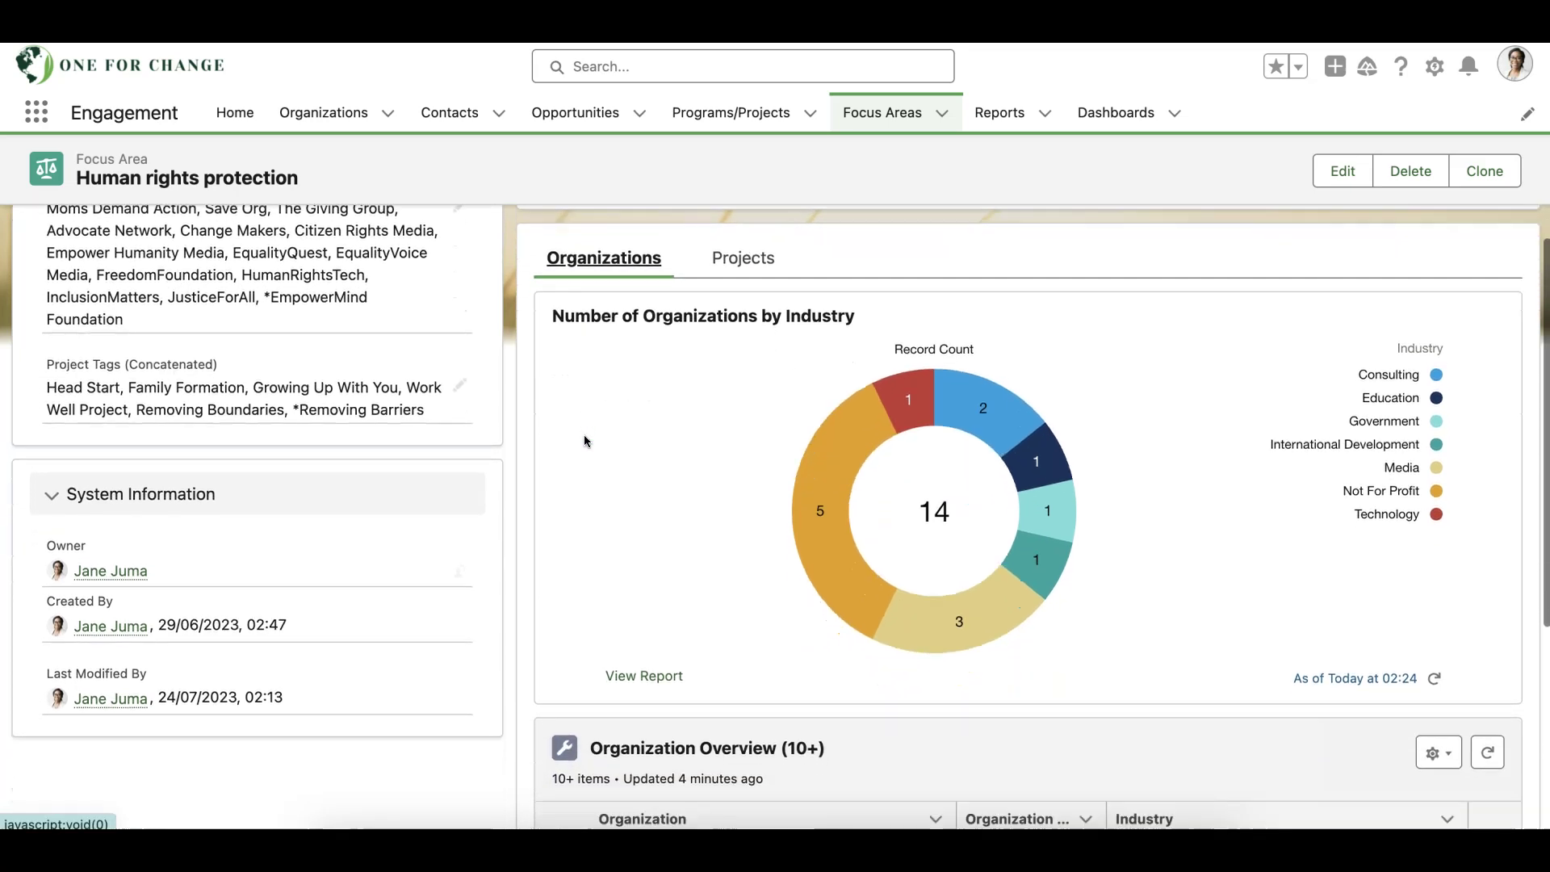
scroll(584, 440, "down", 1)
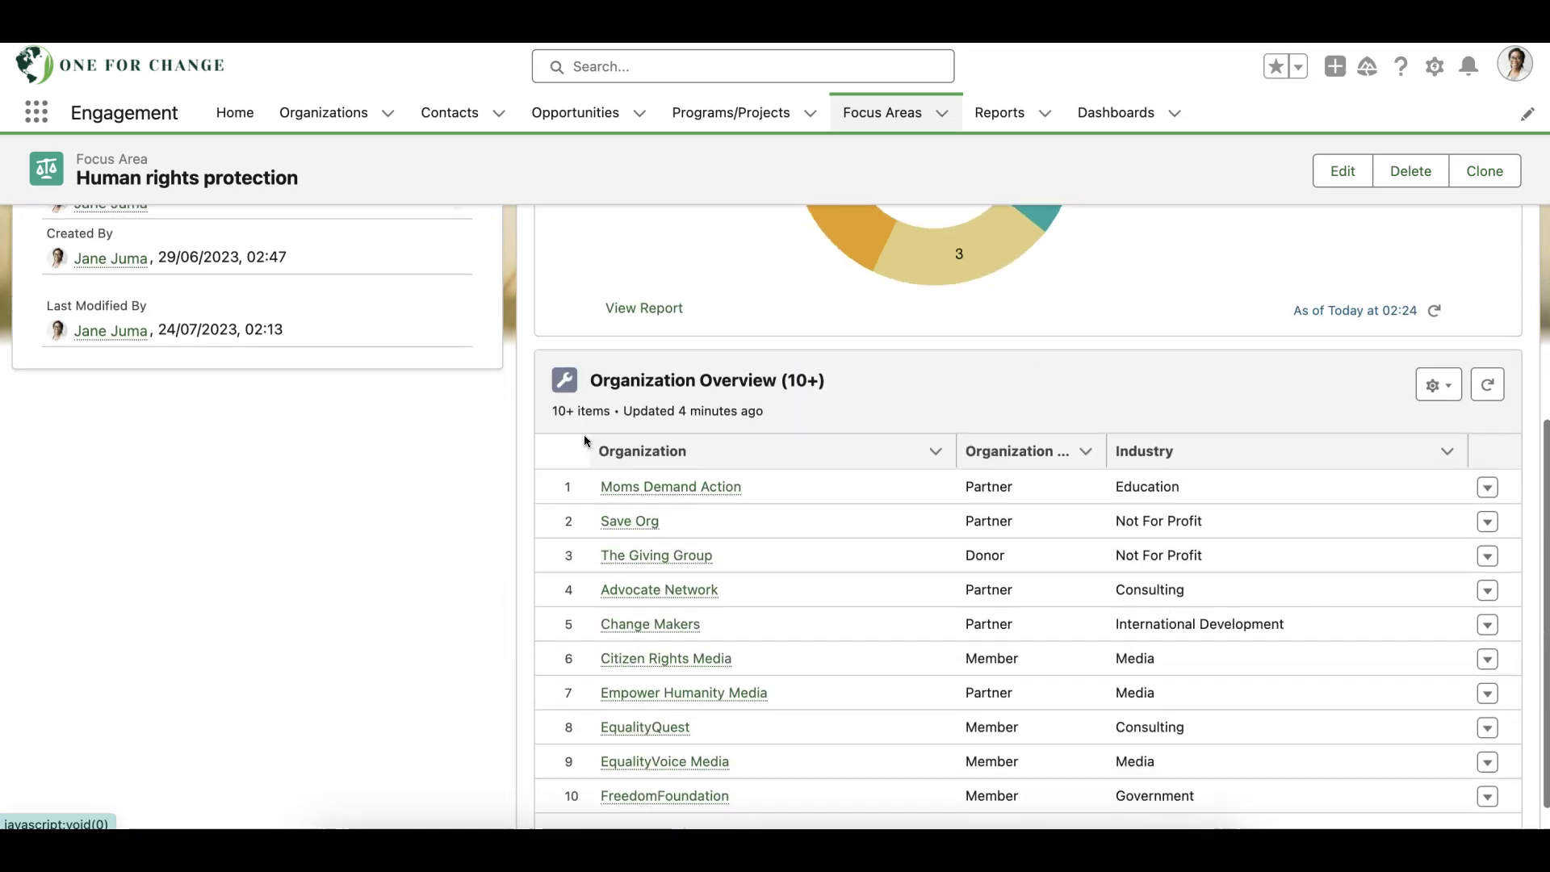
scroll(585, 440, "up", 4)
scroll(584, 440, "up", 3)
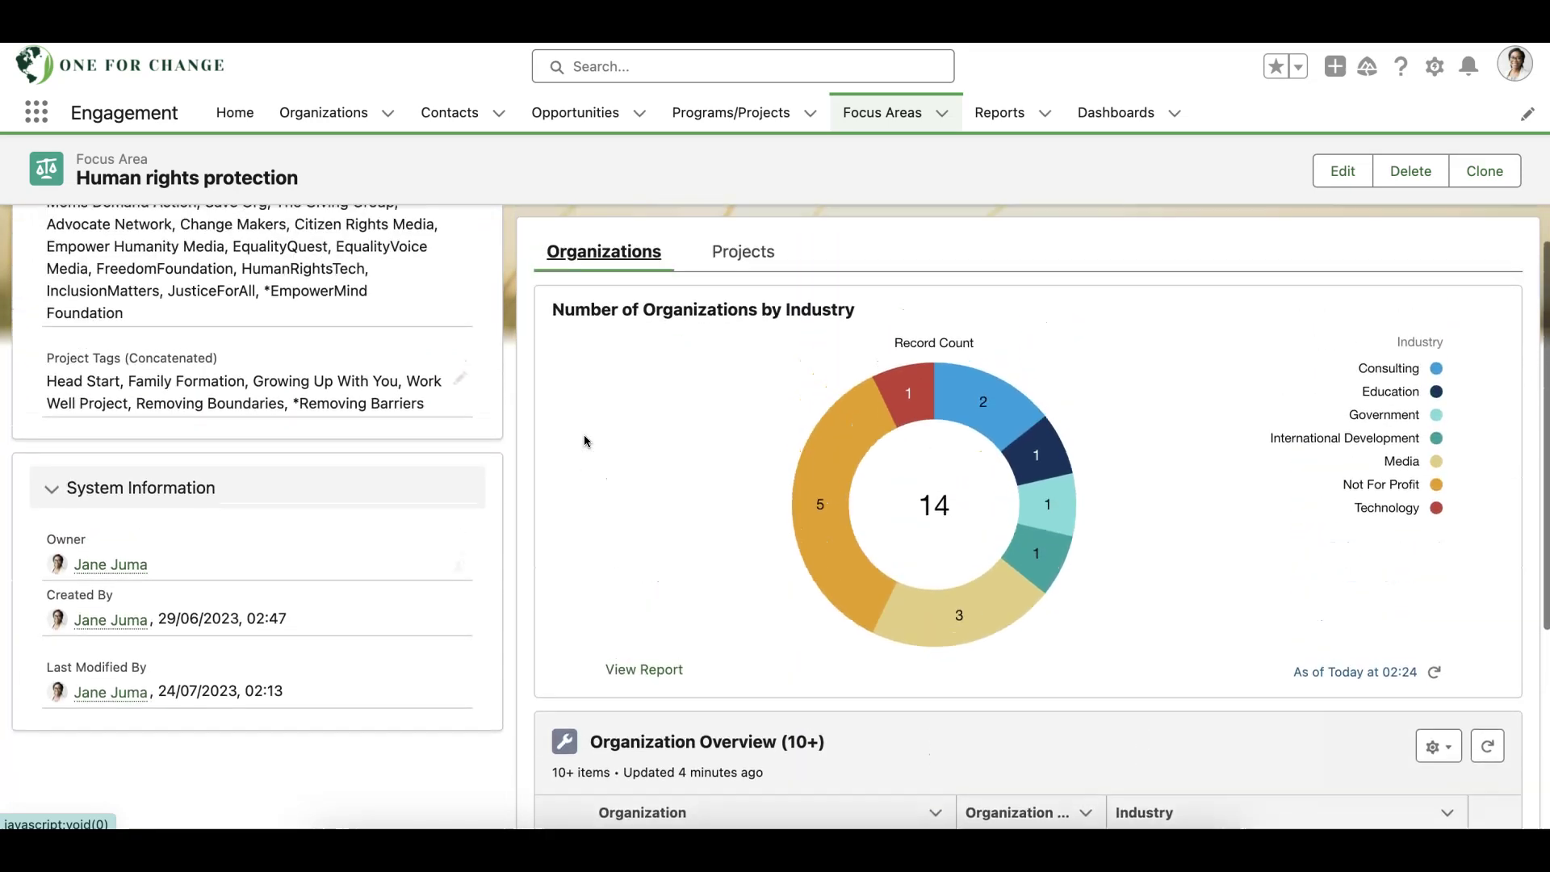
left_click(736, 283)
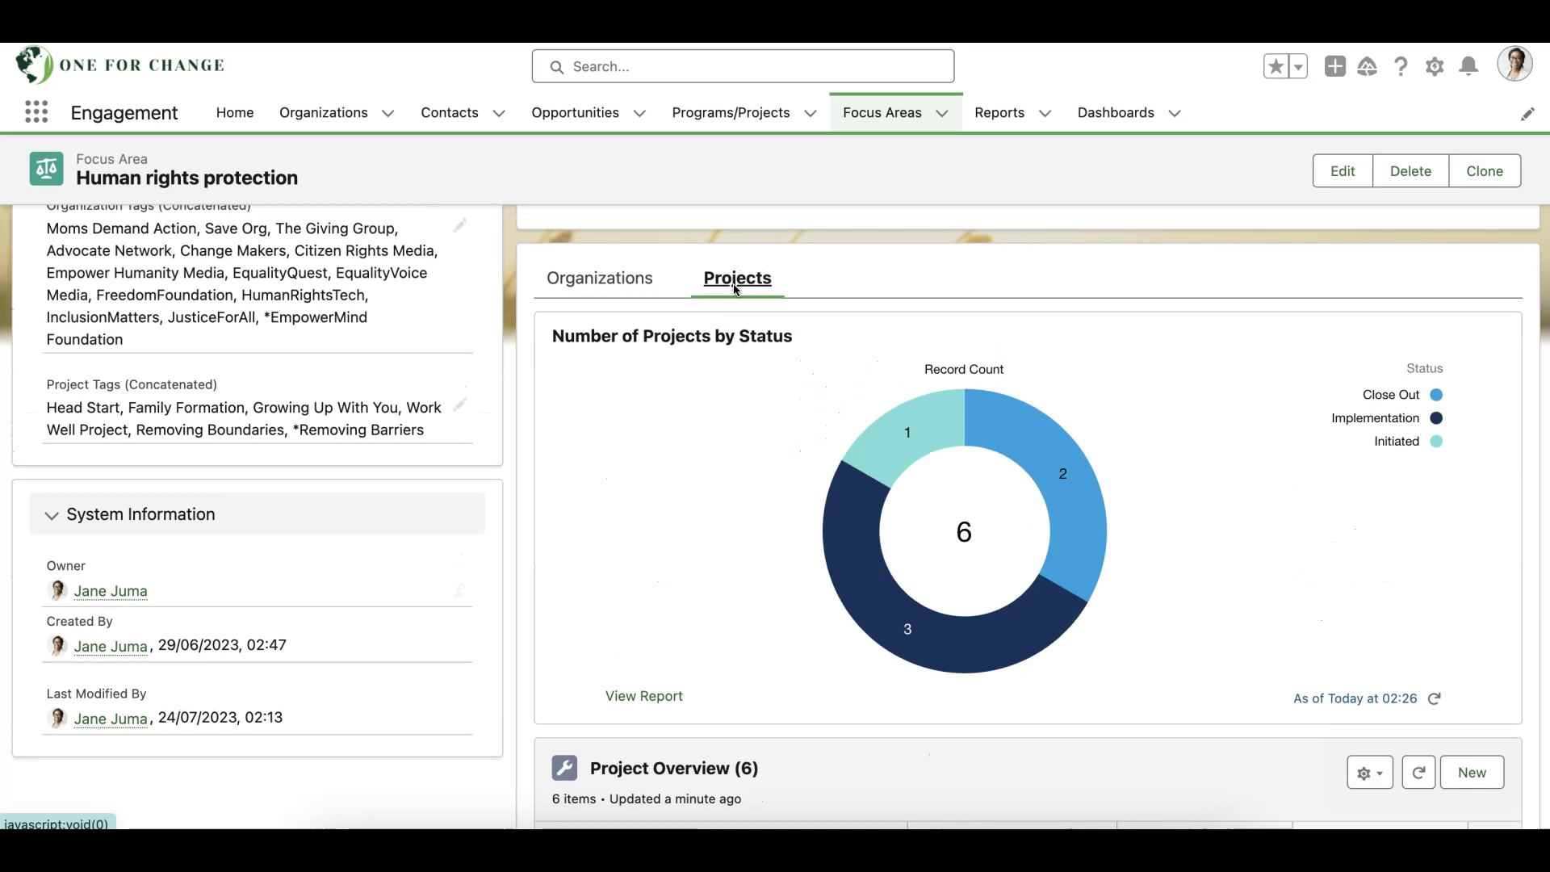
scroll(730, 440, "down", 5)
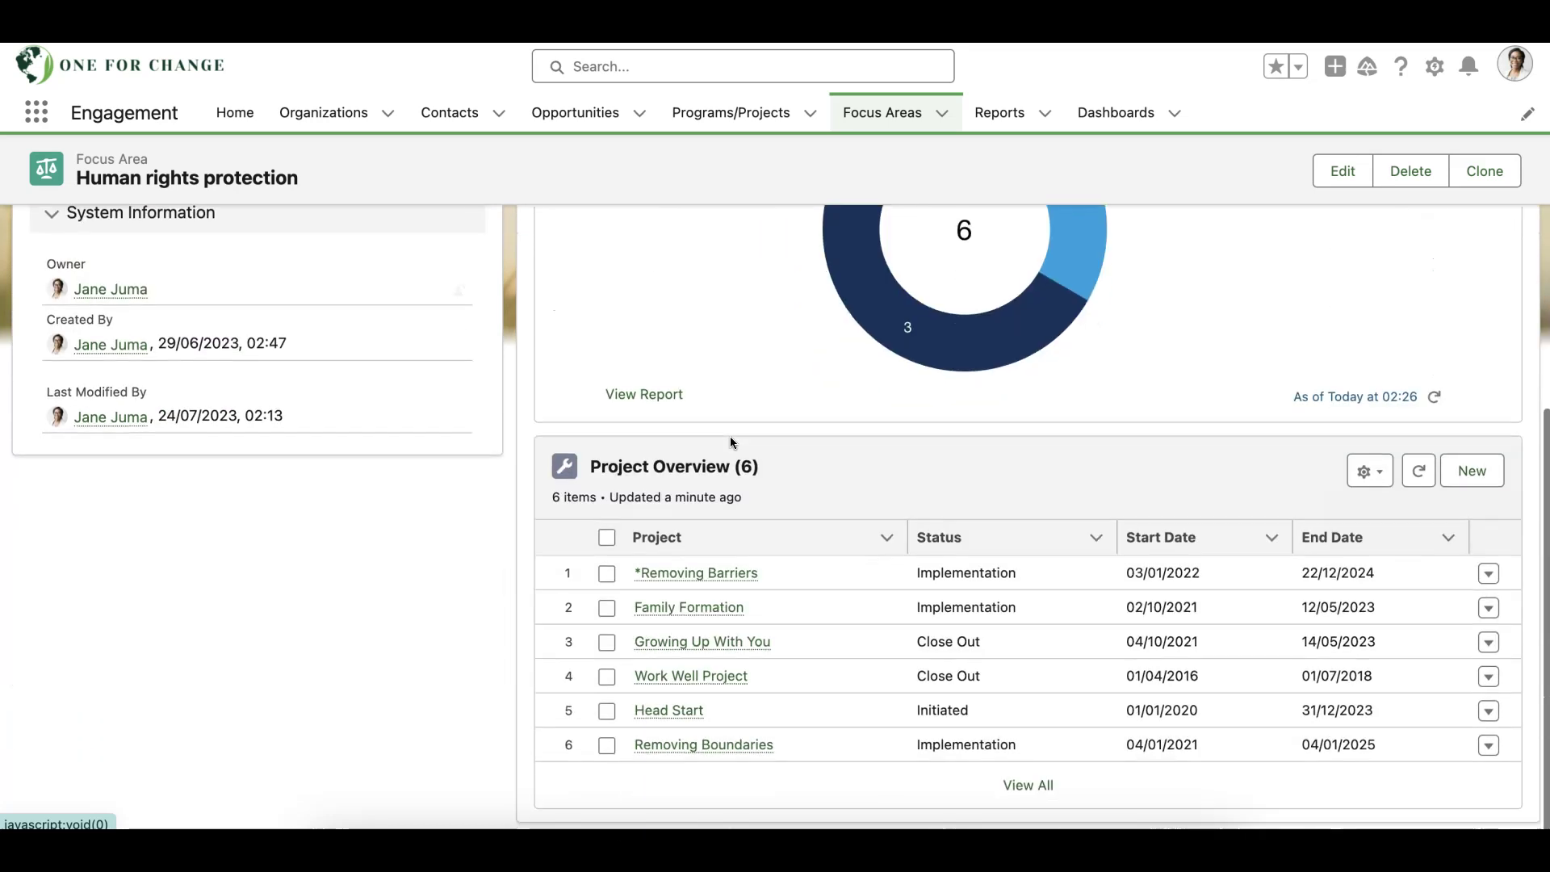
mouse_move(711, 622)
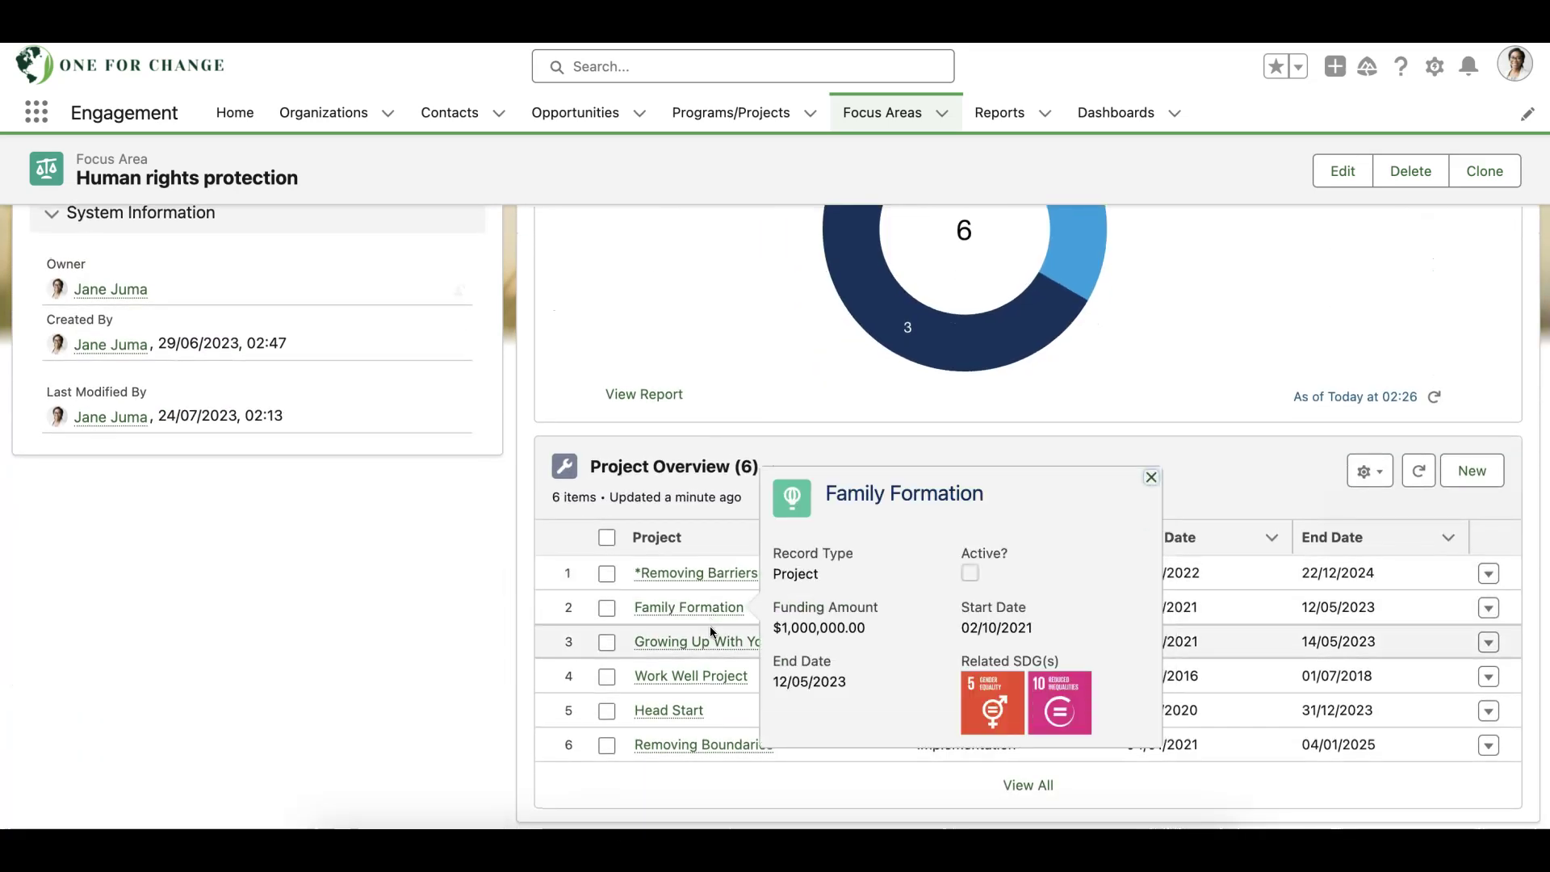
scroll(807, 500, "up", 5)
scroll(1067, 551, "down", 2)
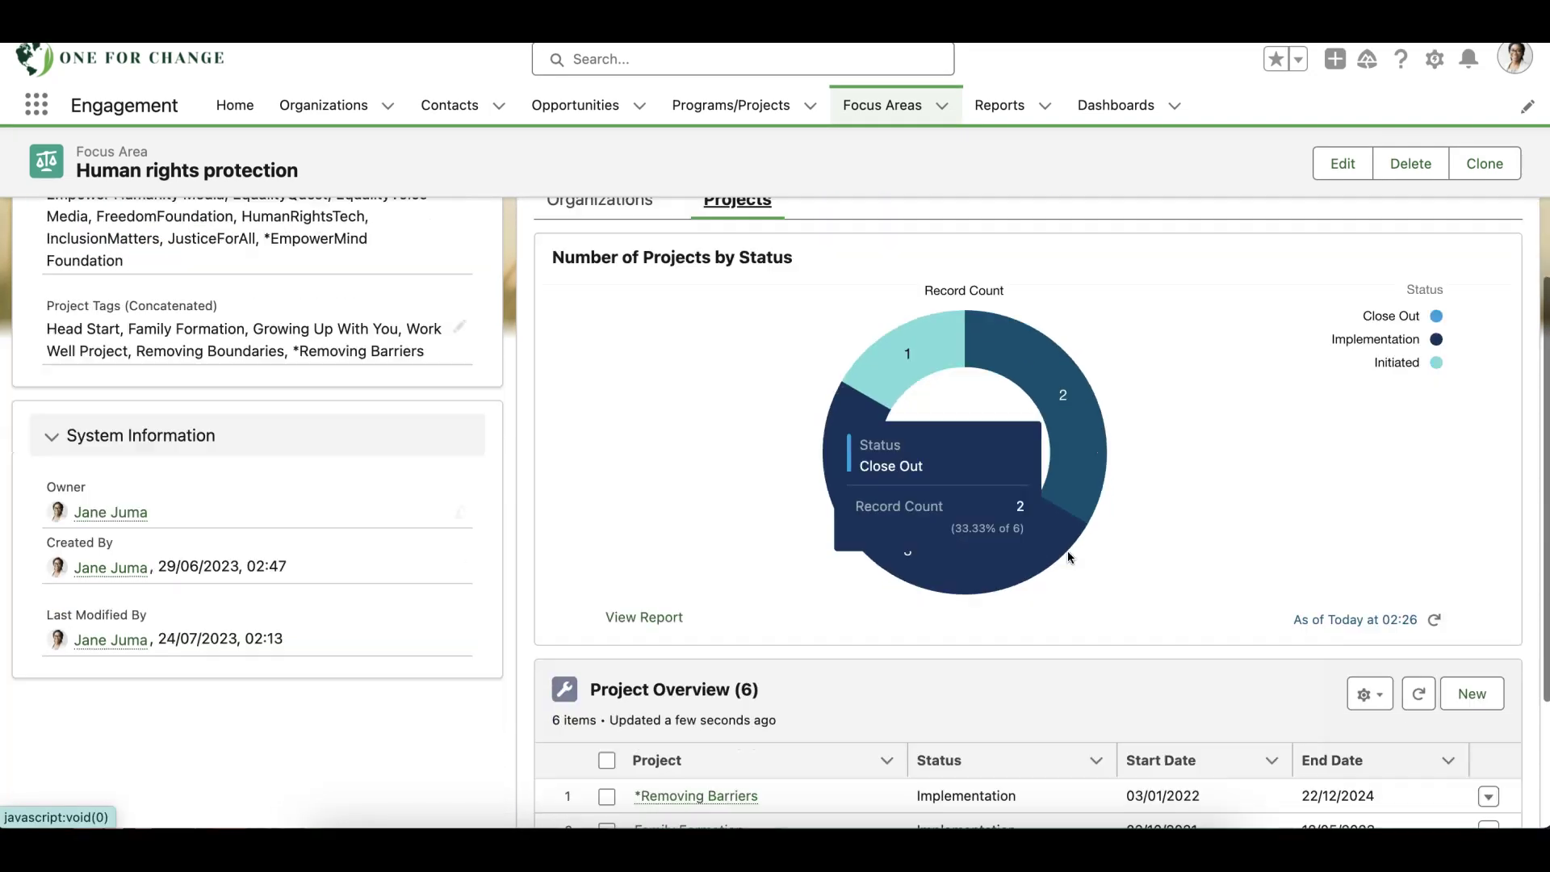
scroll(1068, 551, "down", 3)
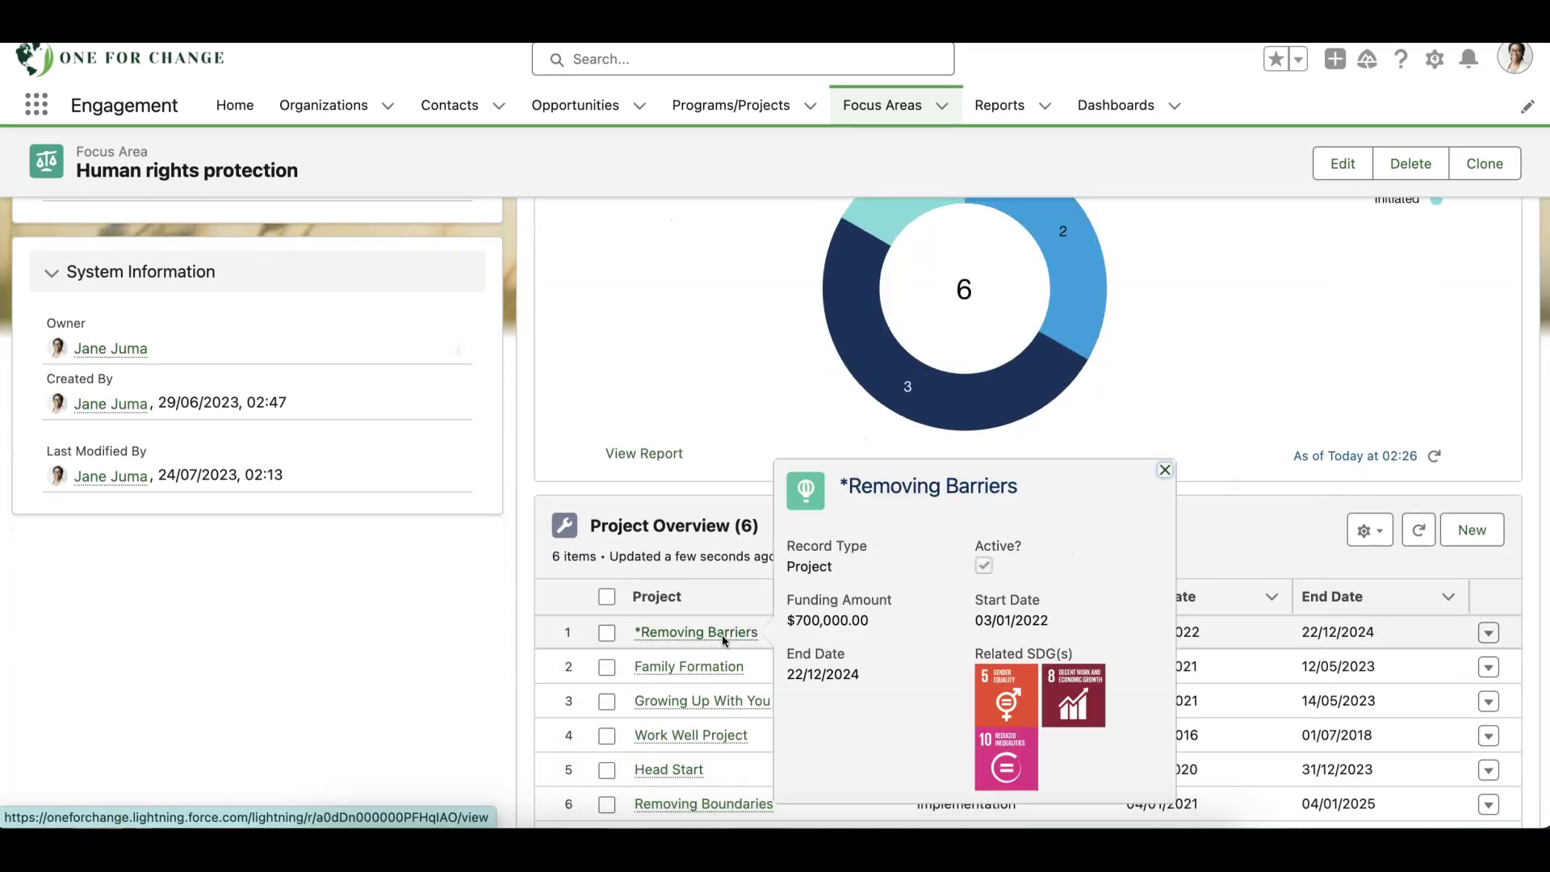
Open the *Removing Barriers project from Project Overview and review its social issue tags.
left_click(722, 634)
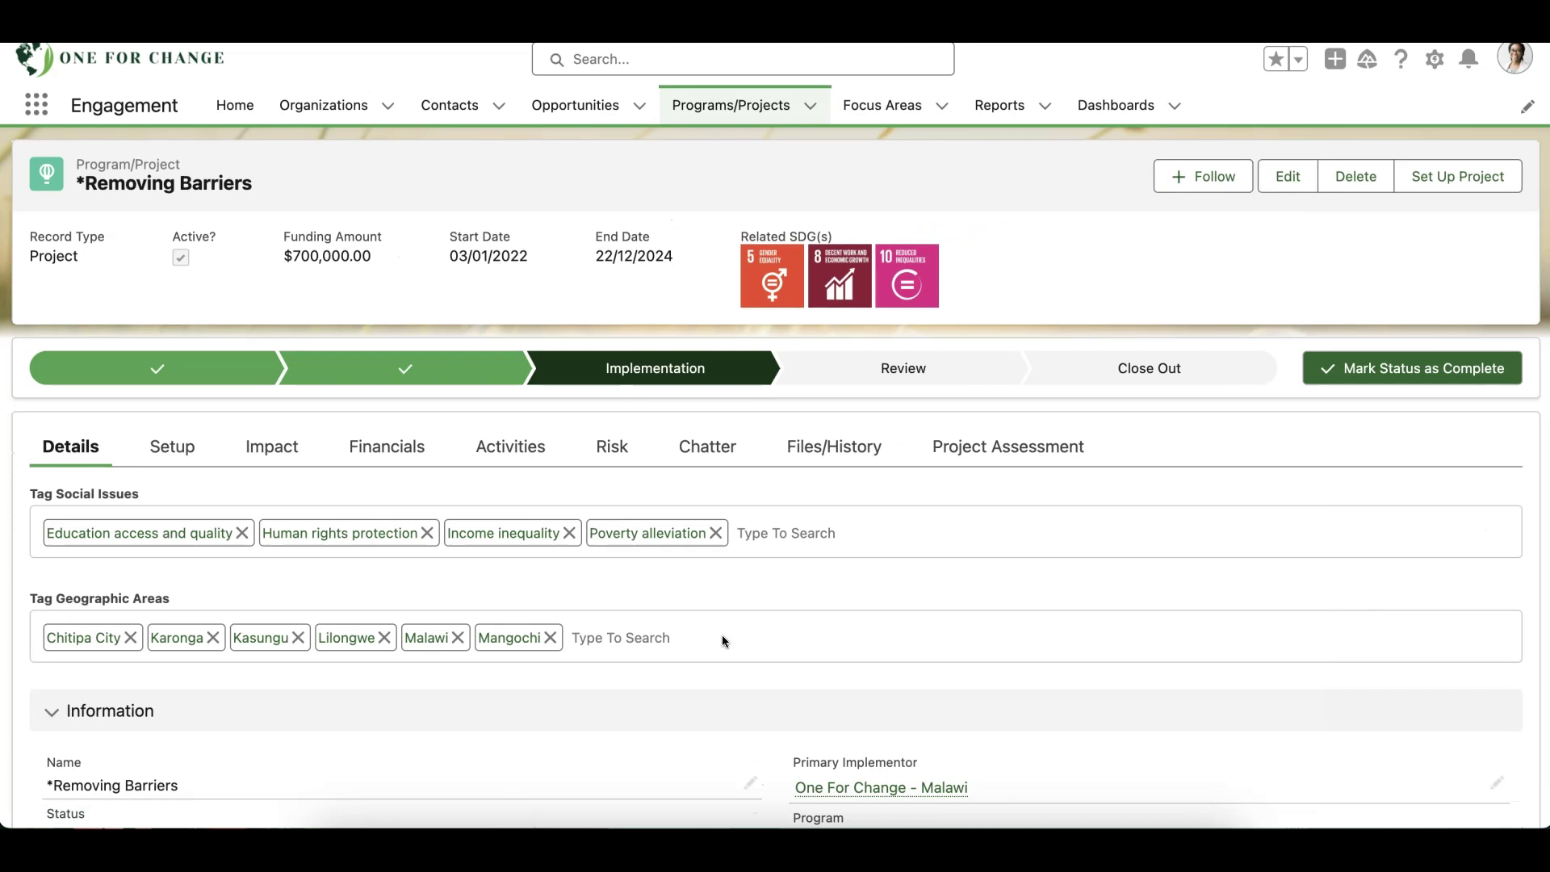
scroll(723, 640, "down", 2)
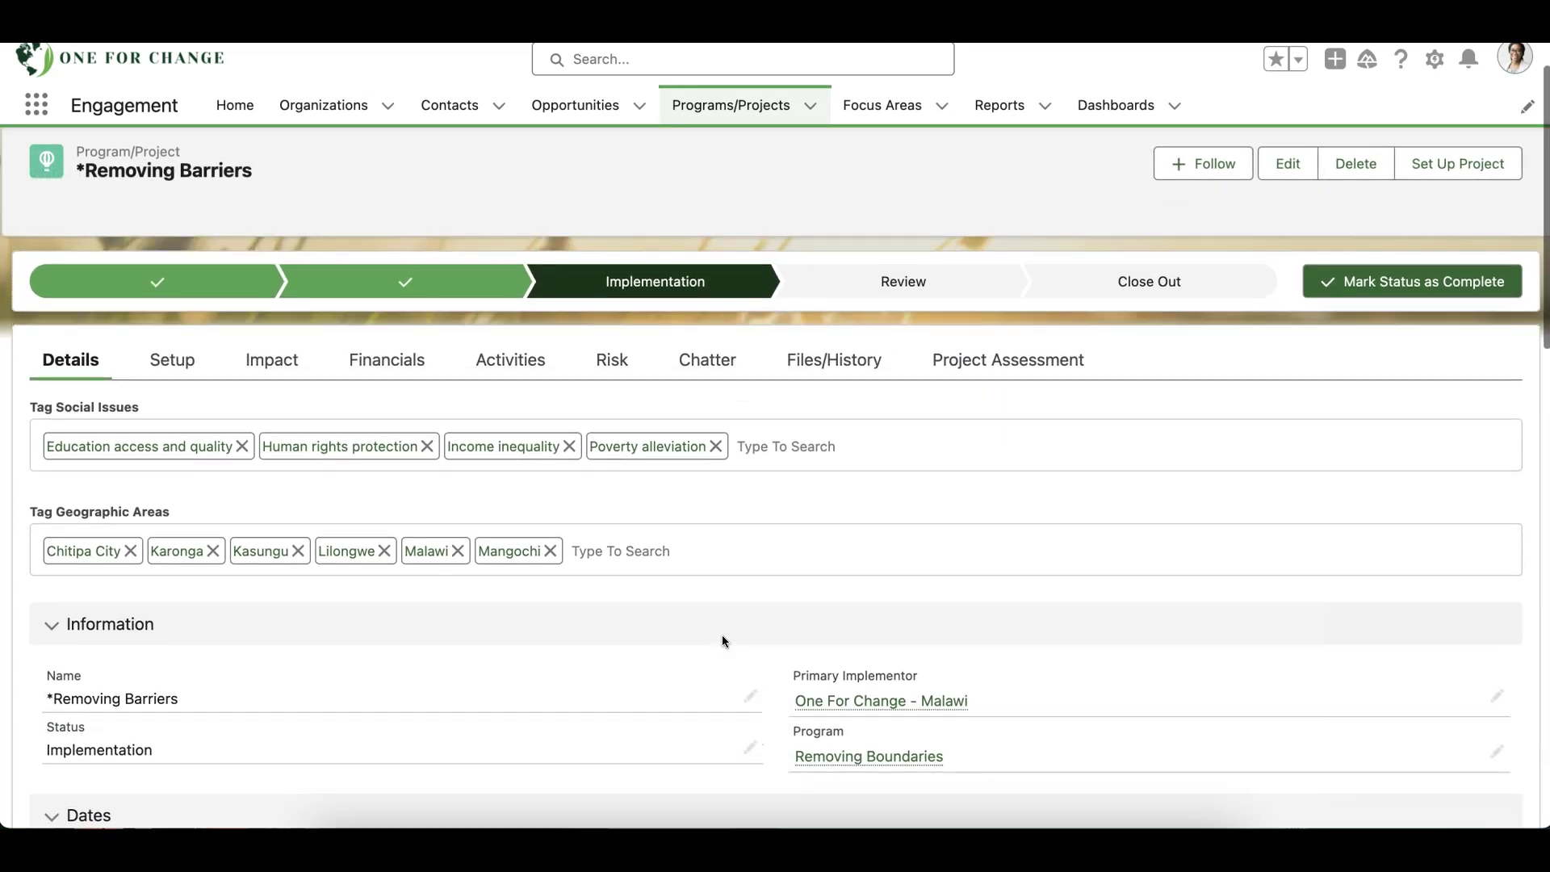
scroll(722, 635, "up", 2)
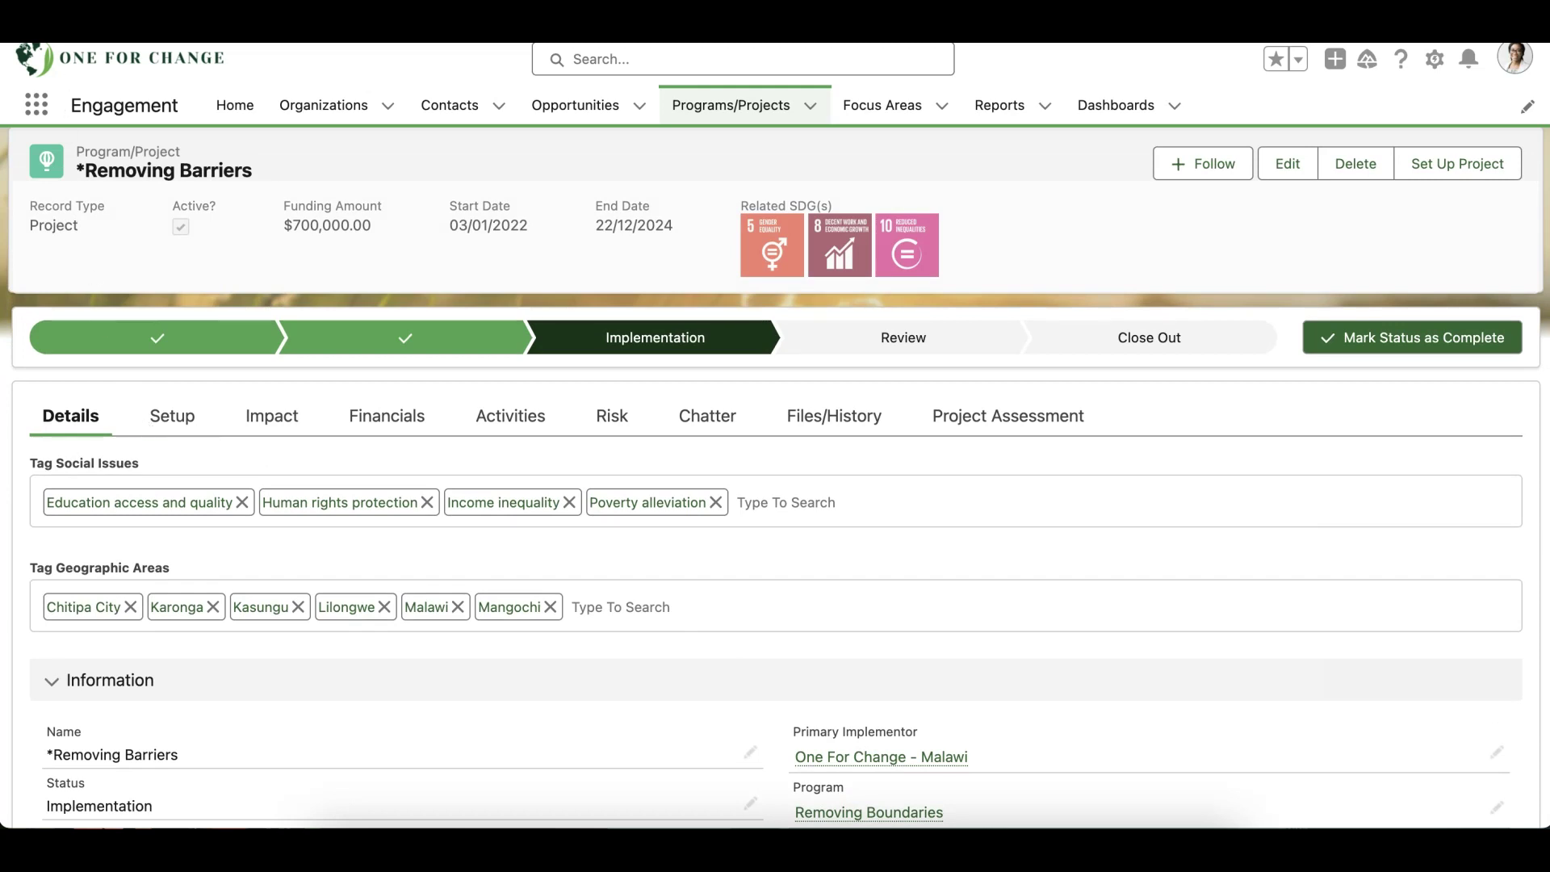
scroll(133, 212, "up", 1)
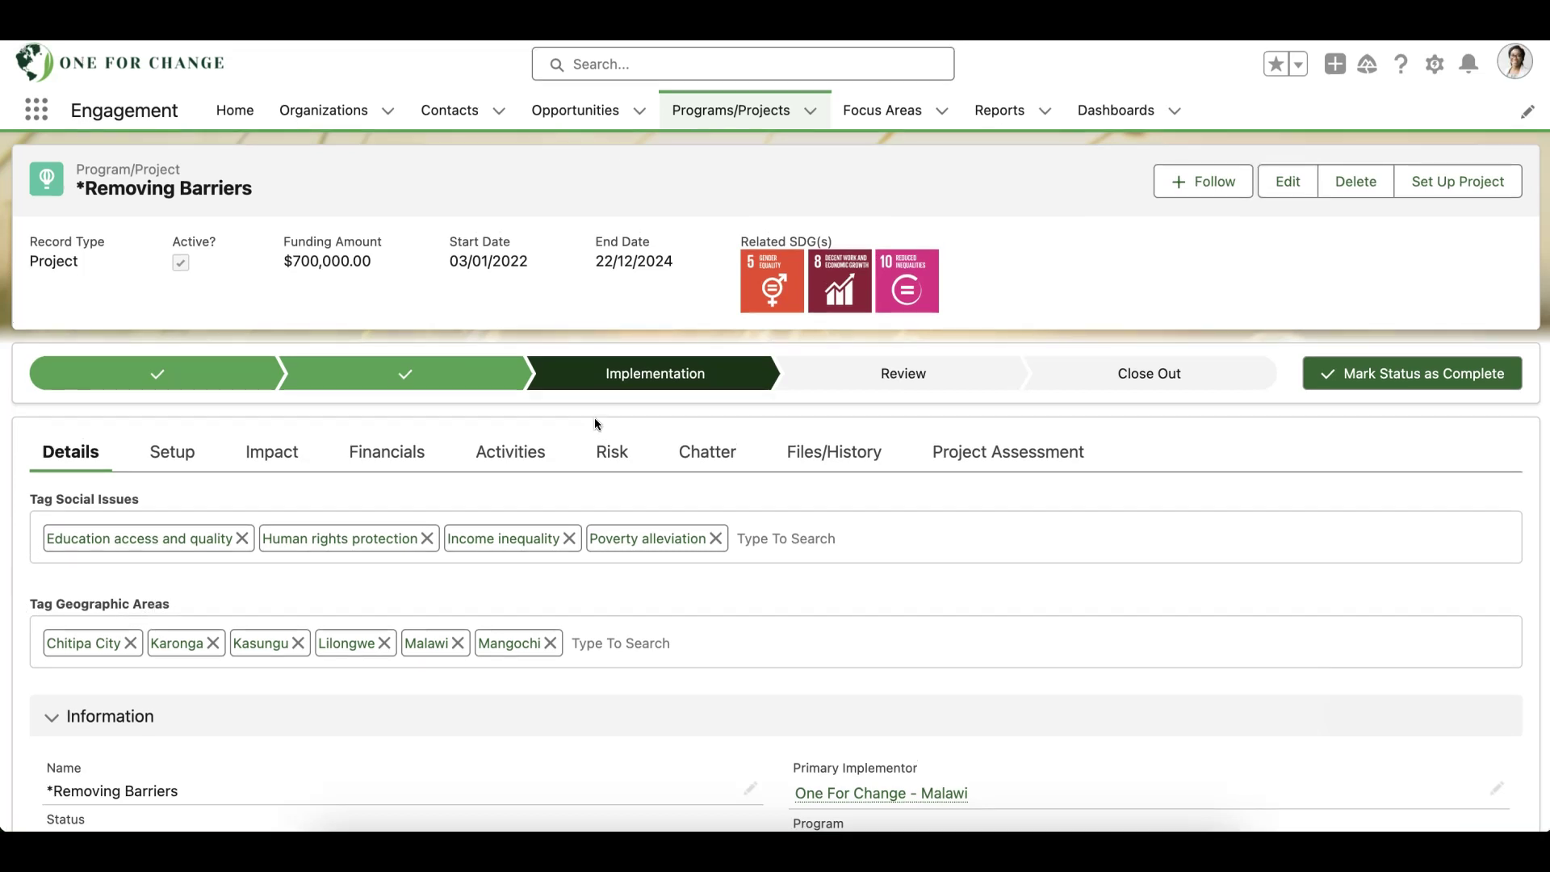
Create and save a new focus area 'Bullying and mental health' with Type set to Social Issue.
left_click(870, 110)
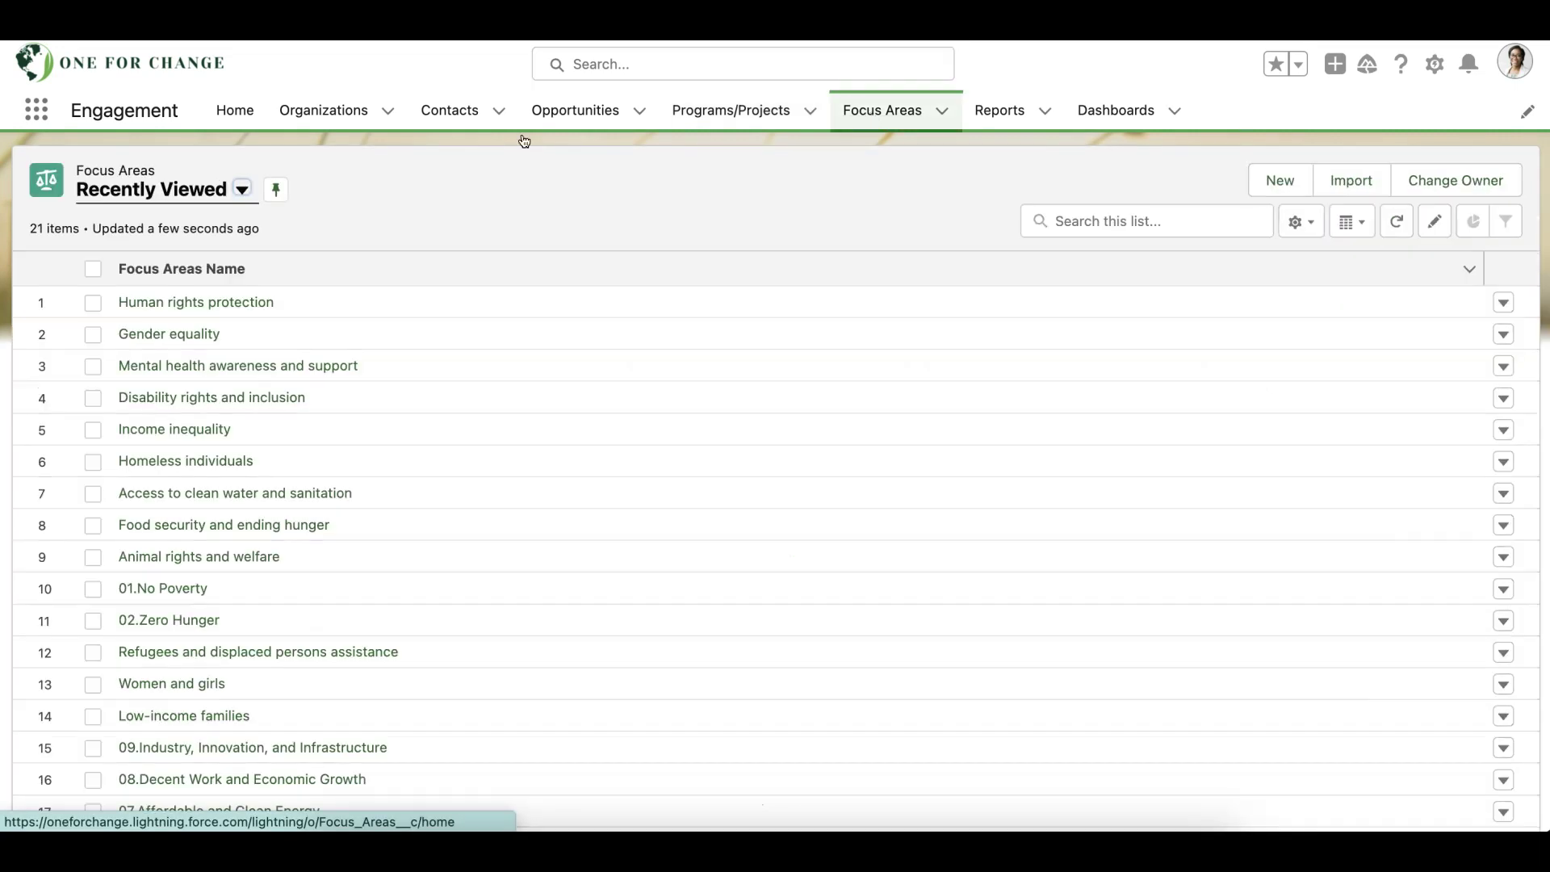
left_click(241, 189)
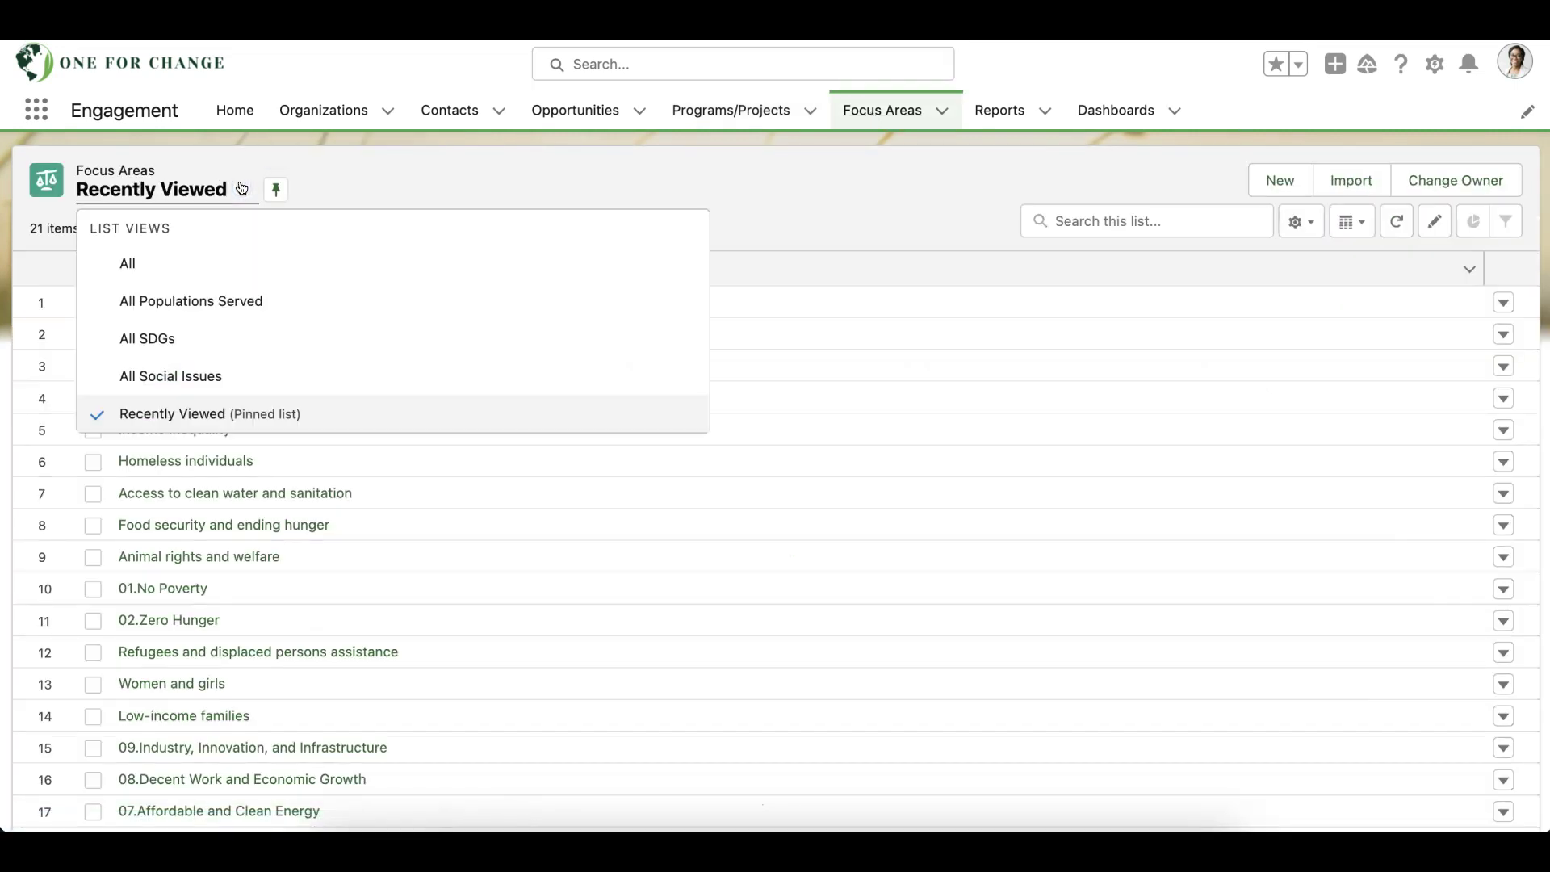
left_click(190, 346)
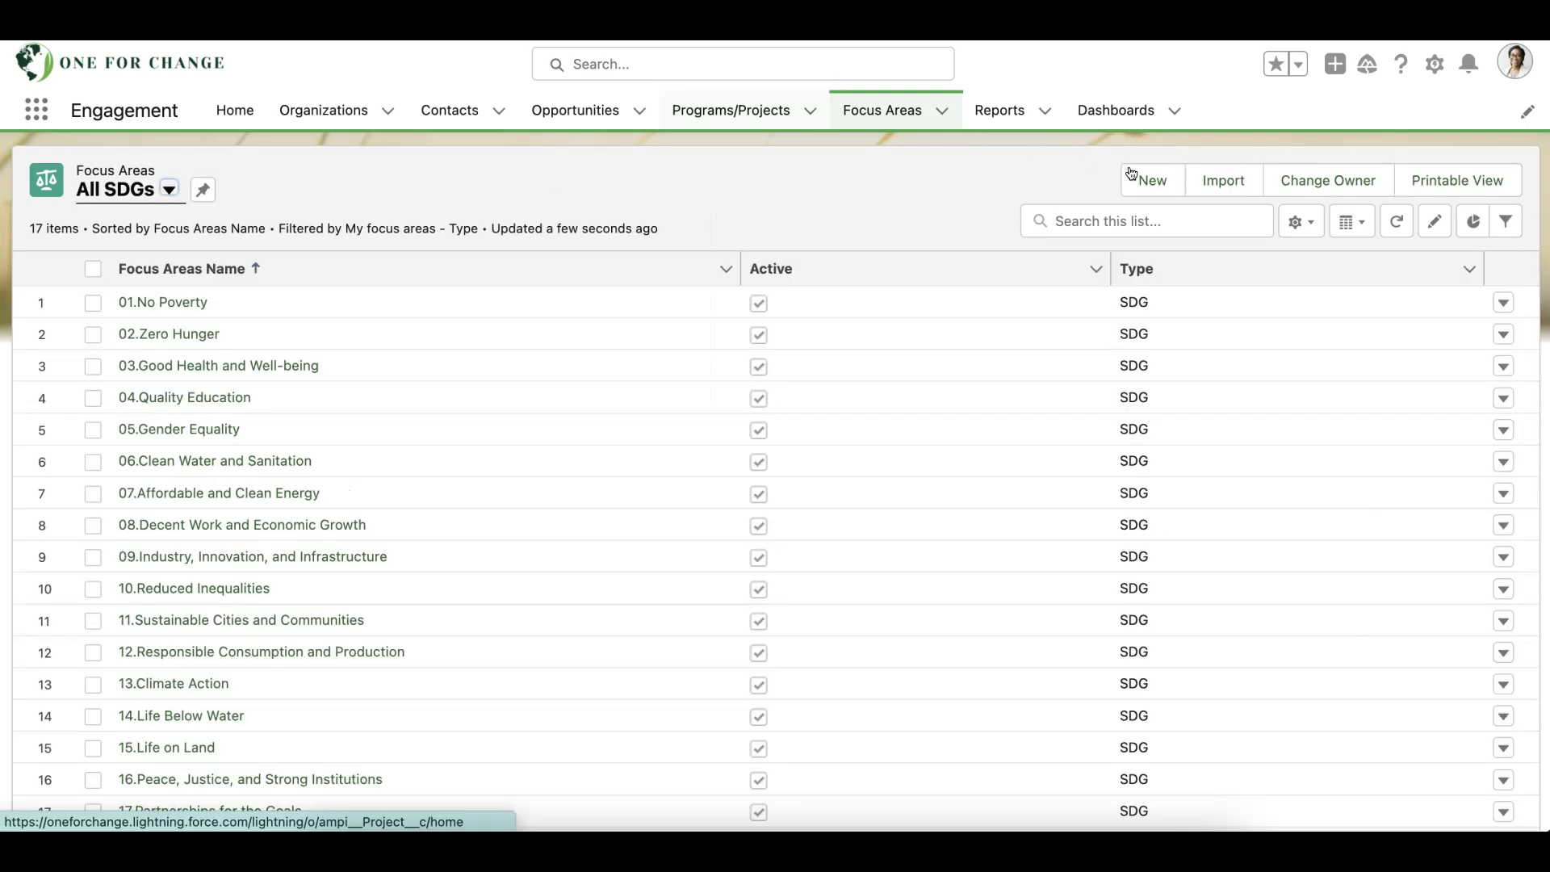
left_click(1164, 182)
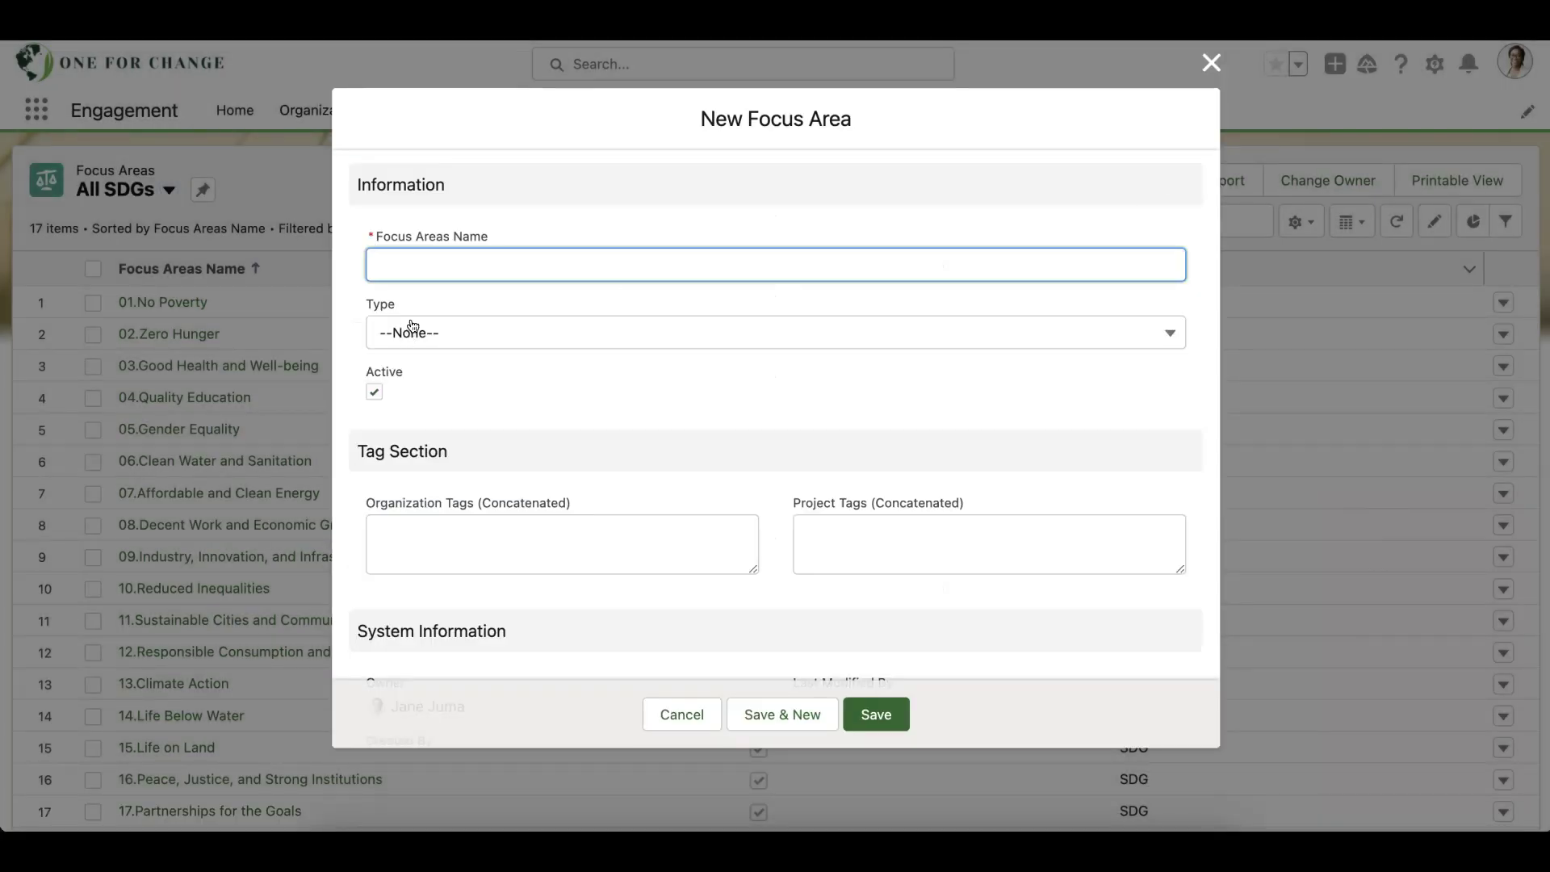
type("Bullying and mental health")
left_click(438, 338)
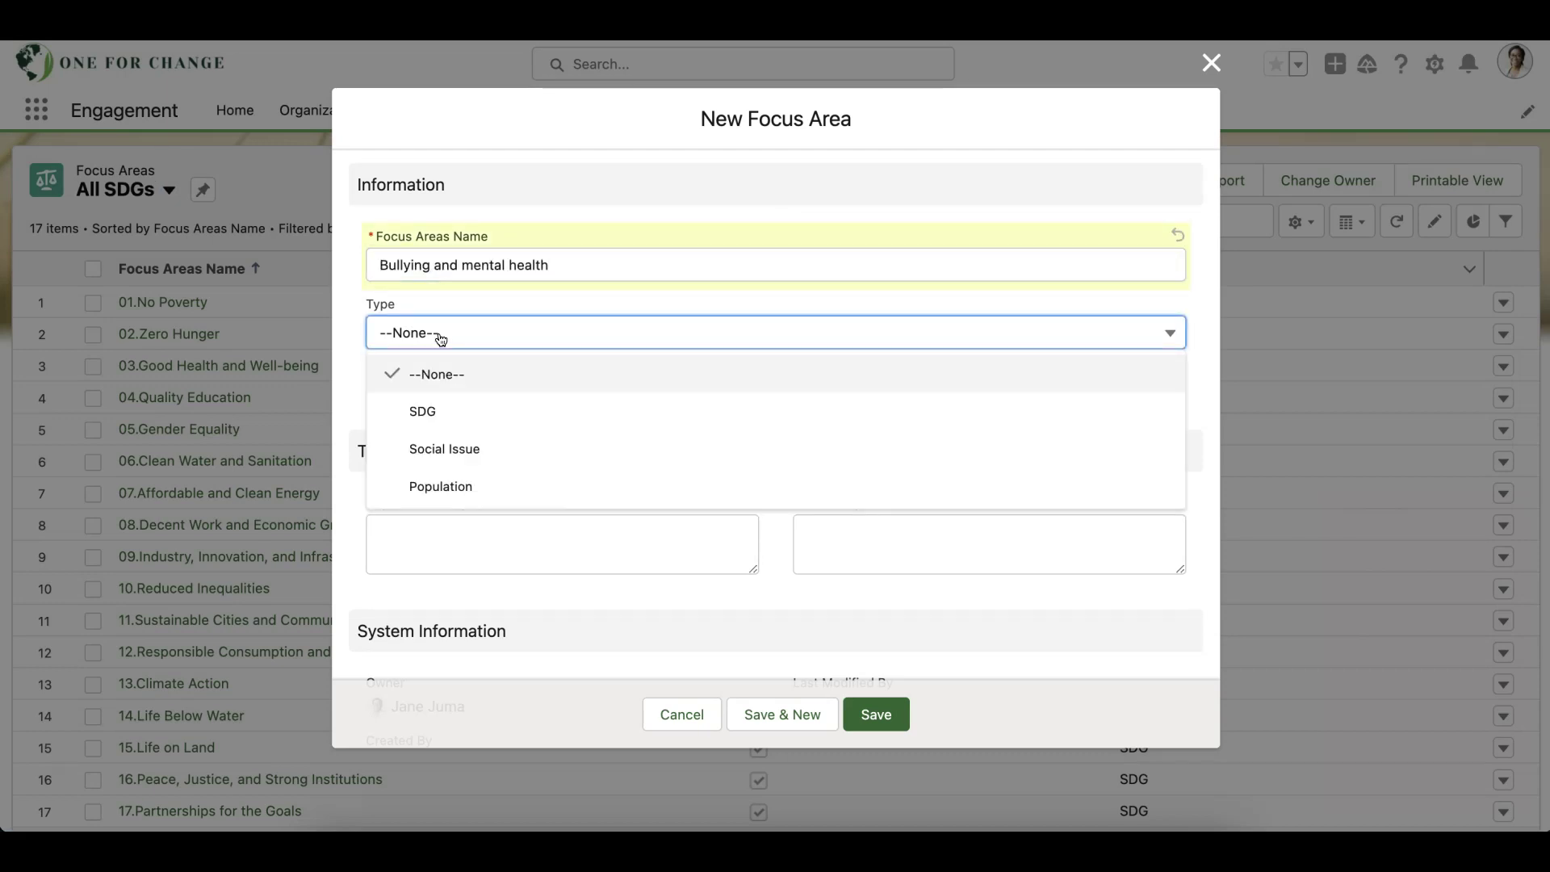
left_click(434, 448)
scroll(533, 543, "down", 3)
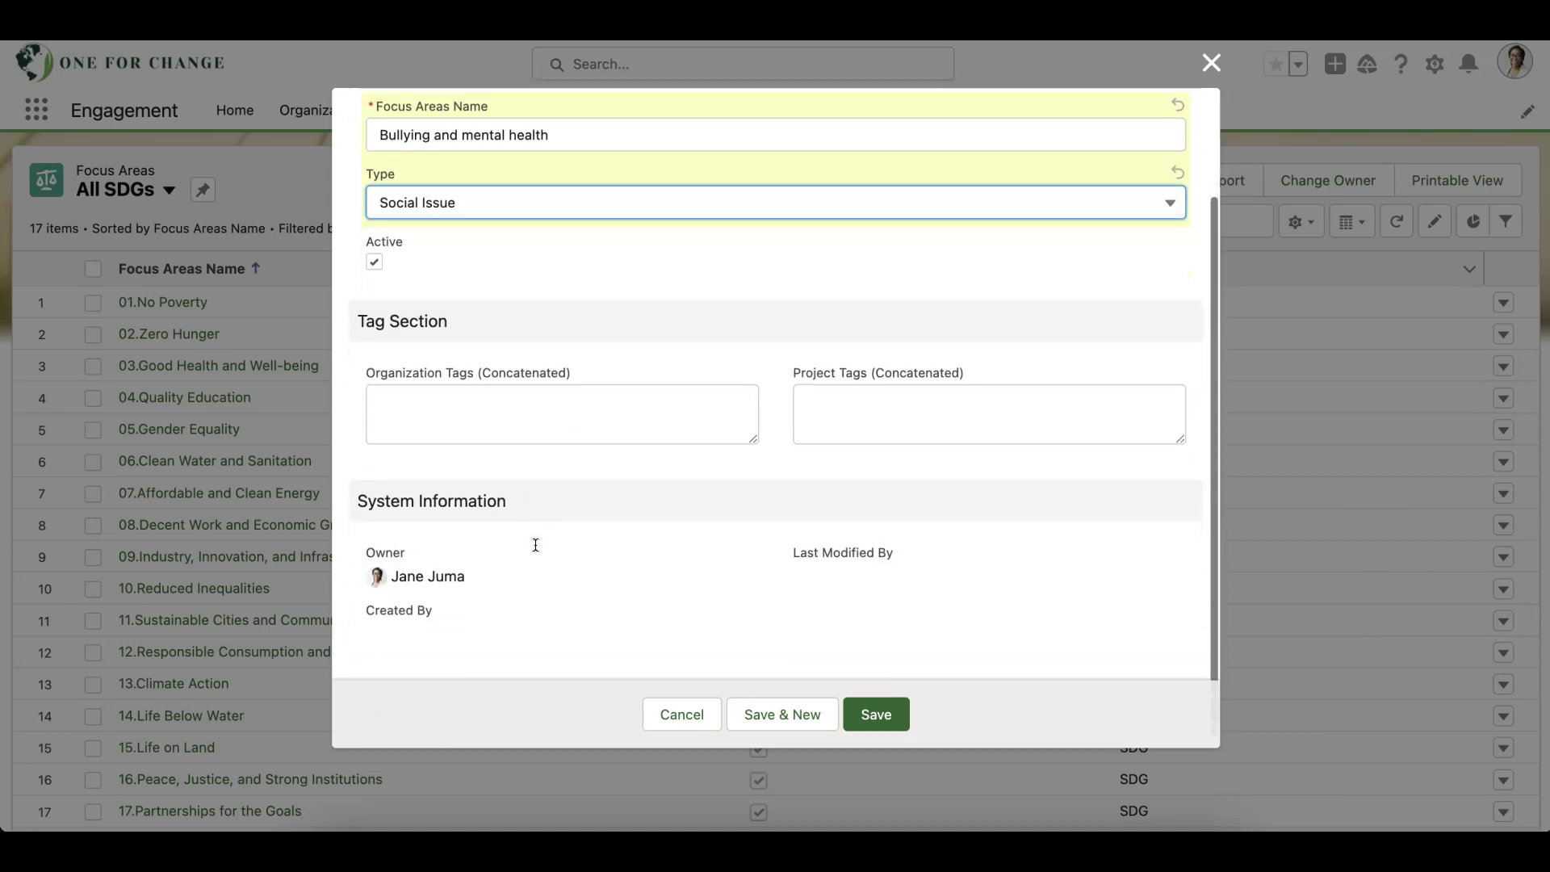
left_click(866, 718)
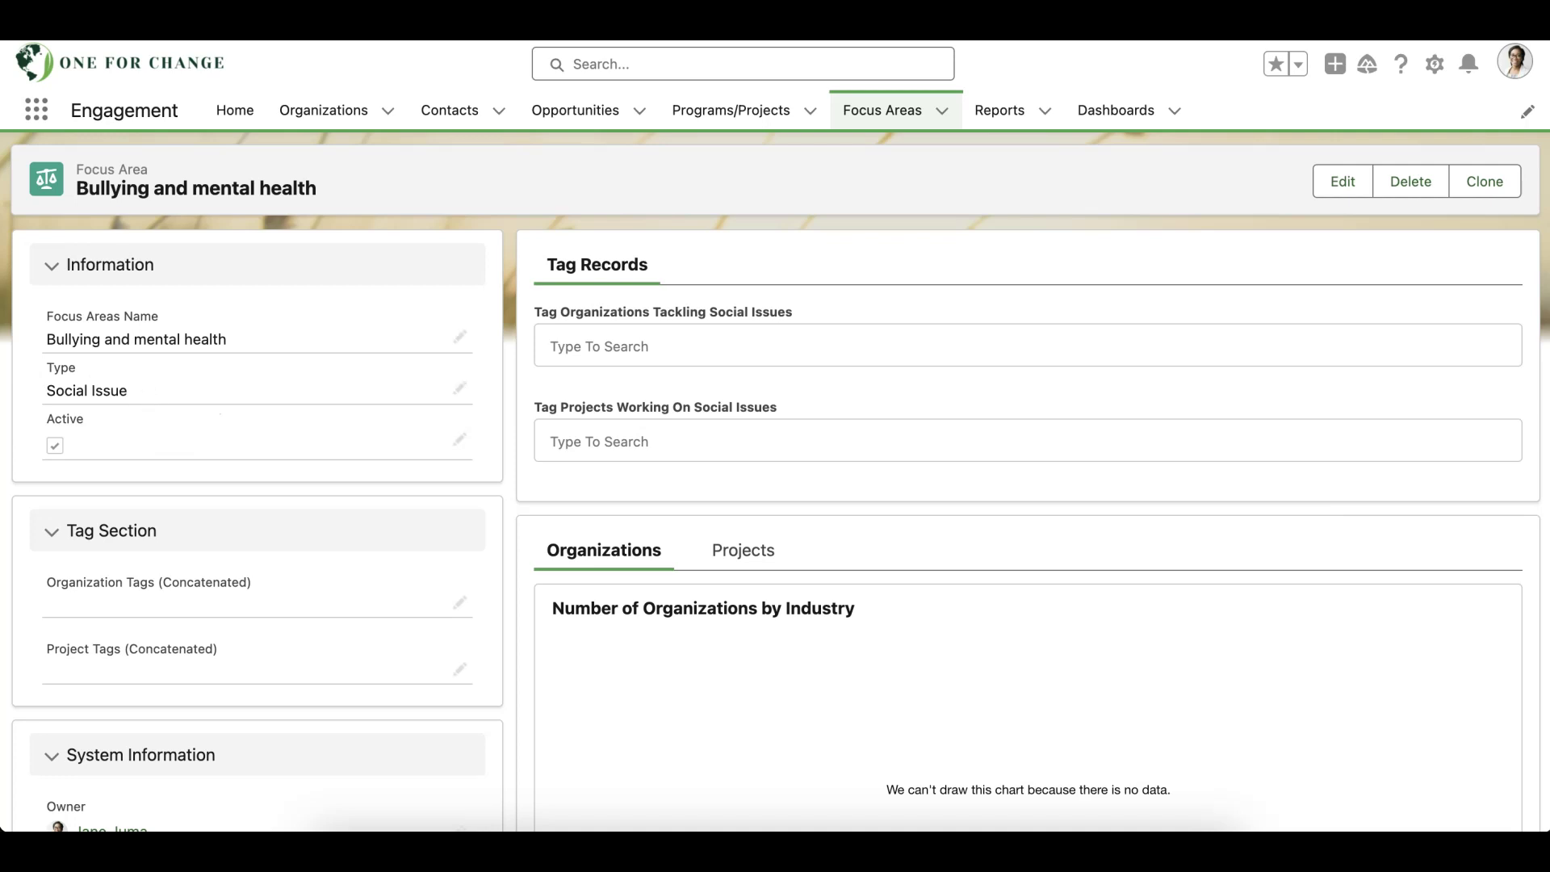
Reopen the *EmpowerMind Foundation organization record from the Organizations list.
left_click(334, 110)
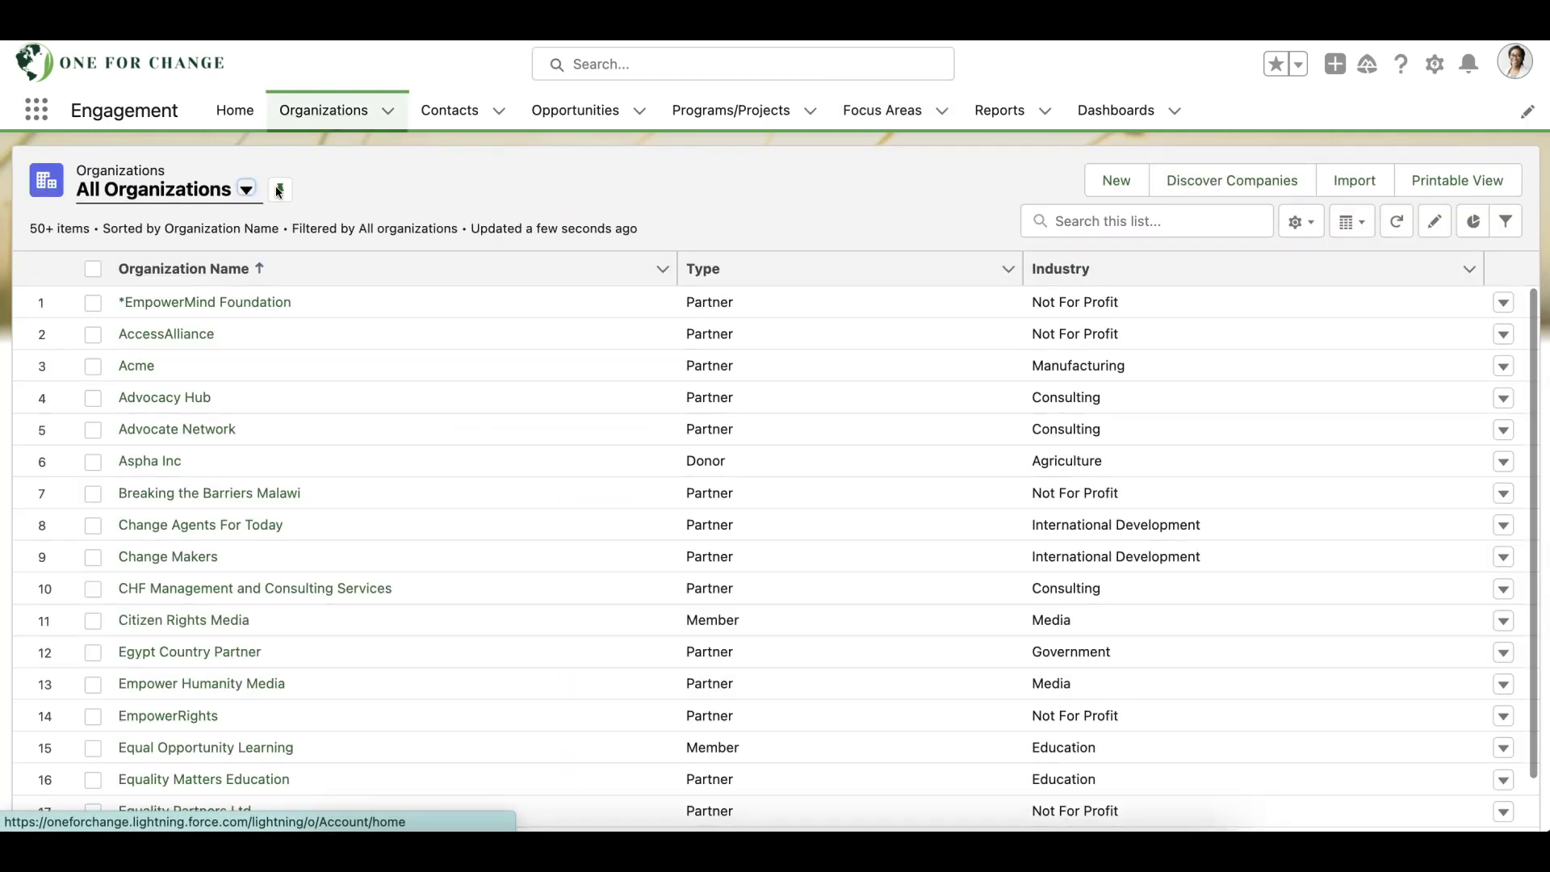
left_click(232, 301)
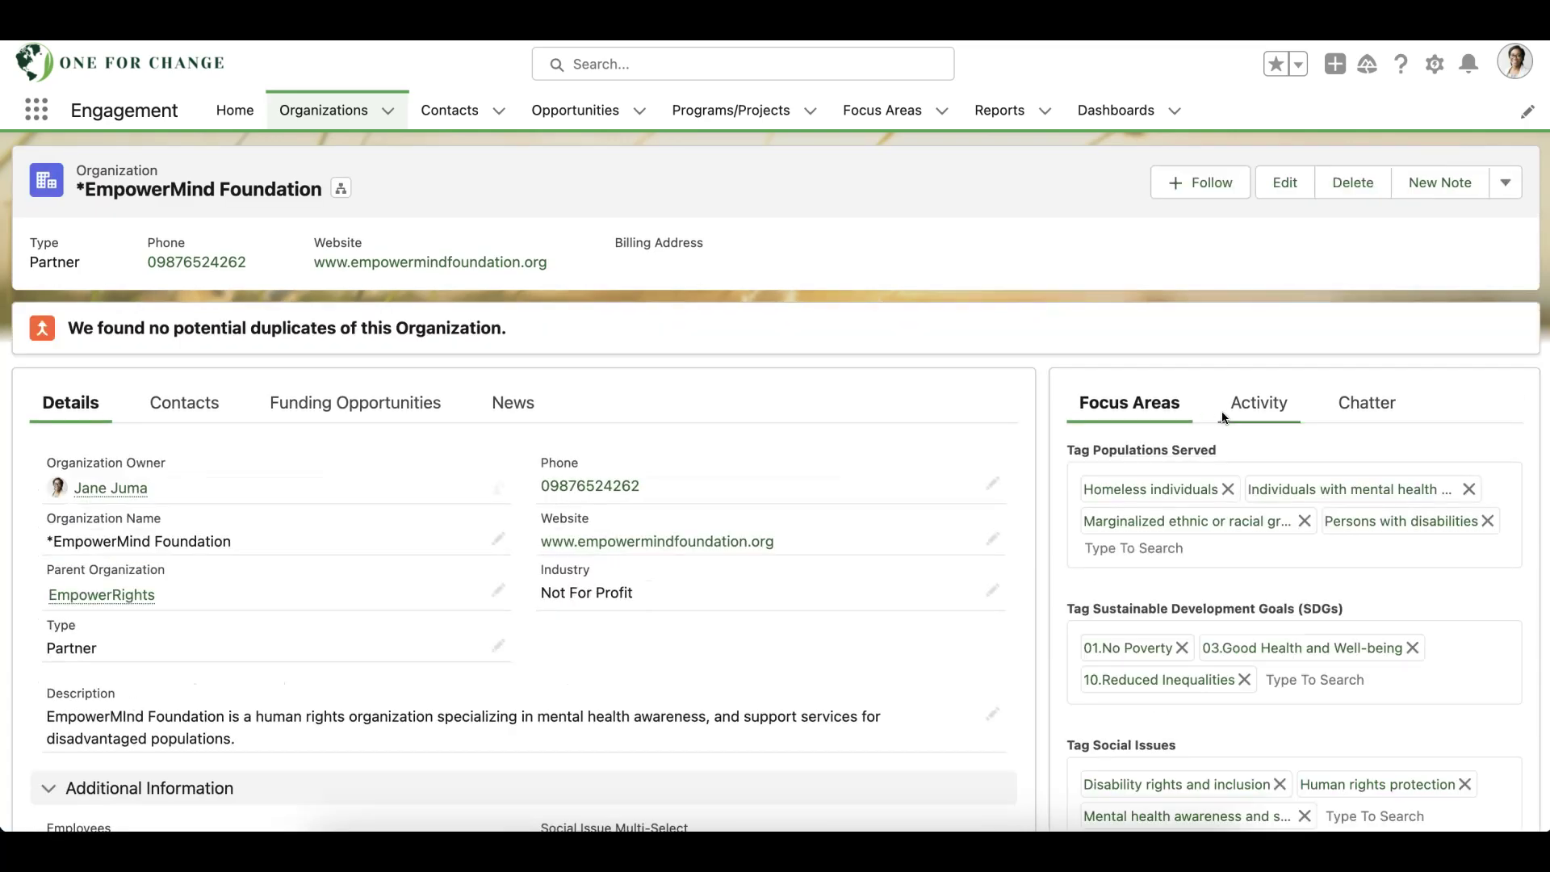
scroll(1359, 664, "down", 2)
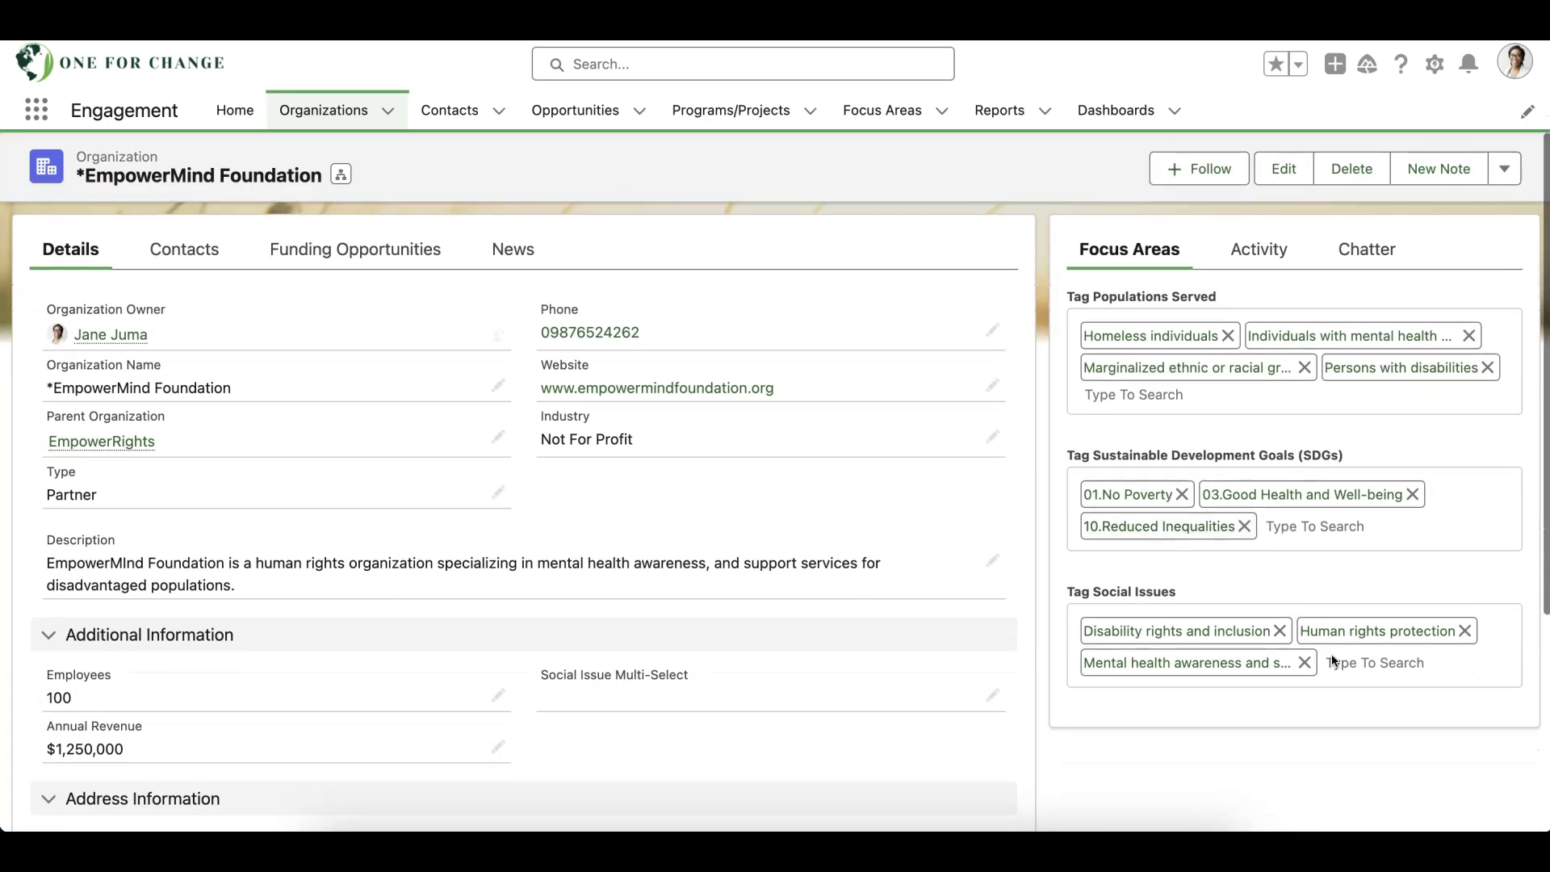
Search 'bul' and add Bullying and mental health as a social issue tag.
left_click(1359, 664)
type("bul")
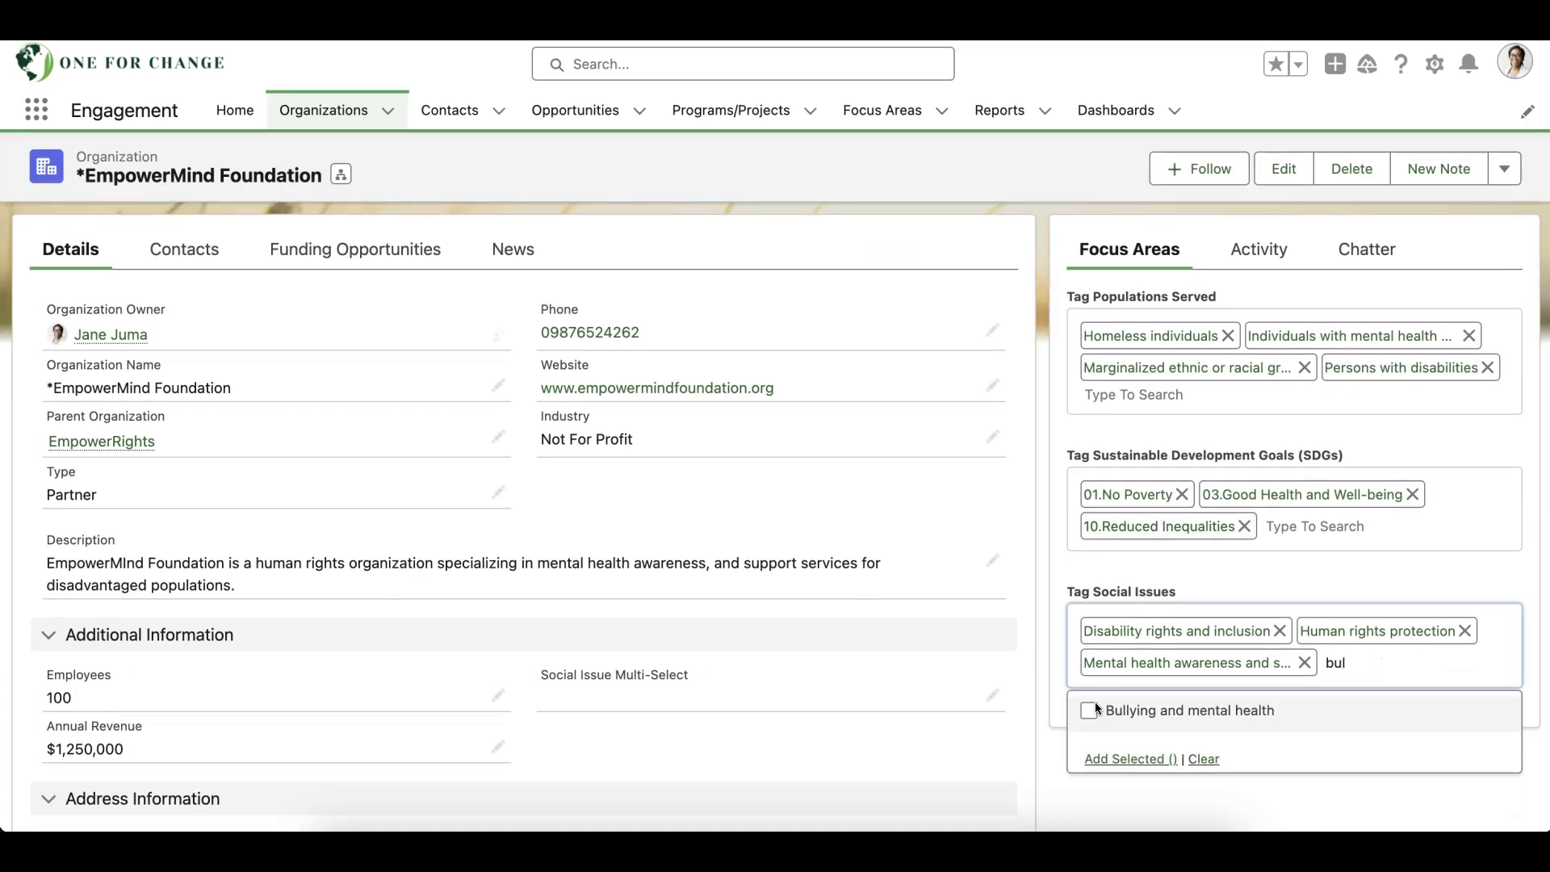
left_click(1089, 709)
left_click(1132, 759)
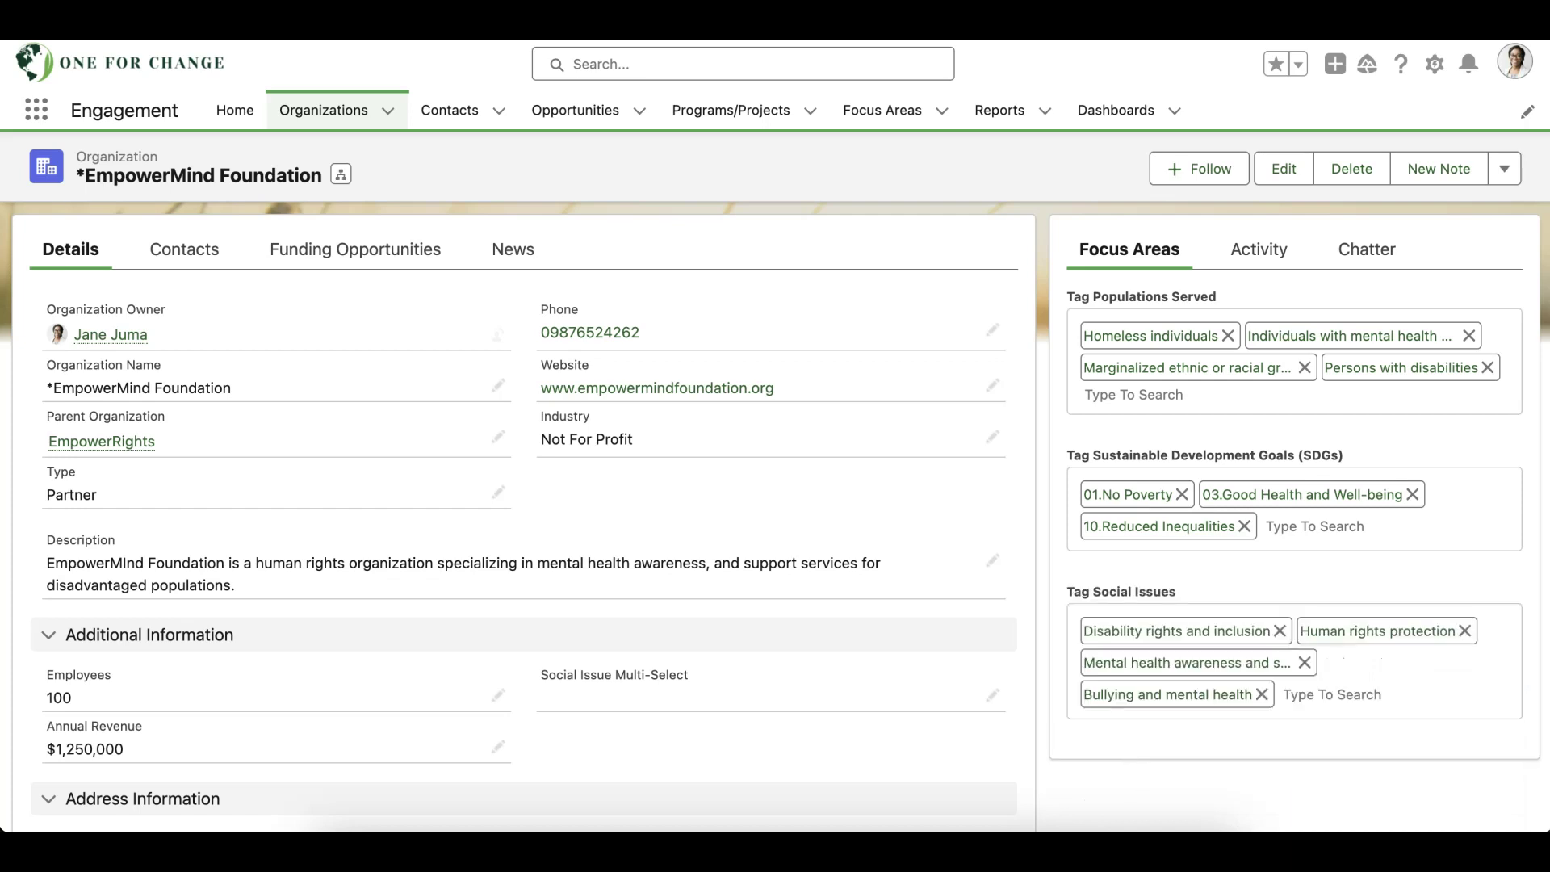
scroll(945, 590, "down", 2)
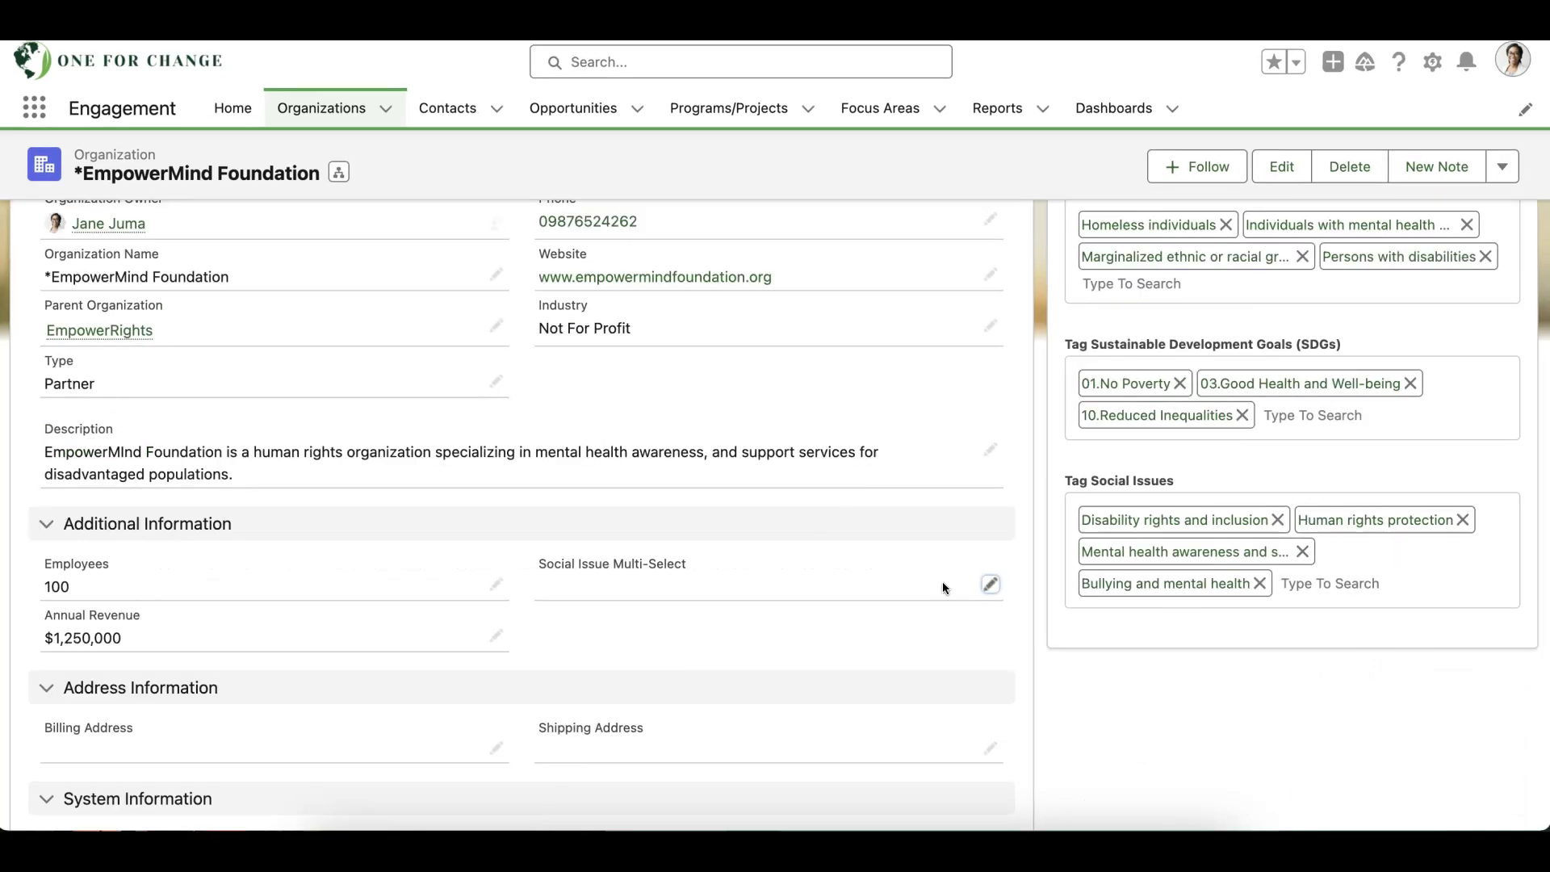
Move Disability rights, Human rights protection and Mental health awareness into the multi-select's Chosen list and save.
left_click(991, 584)
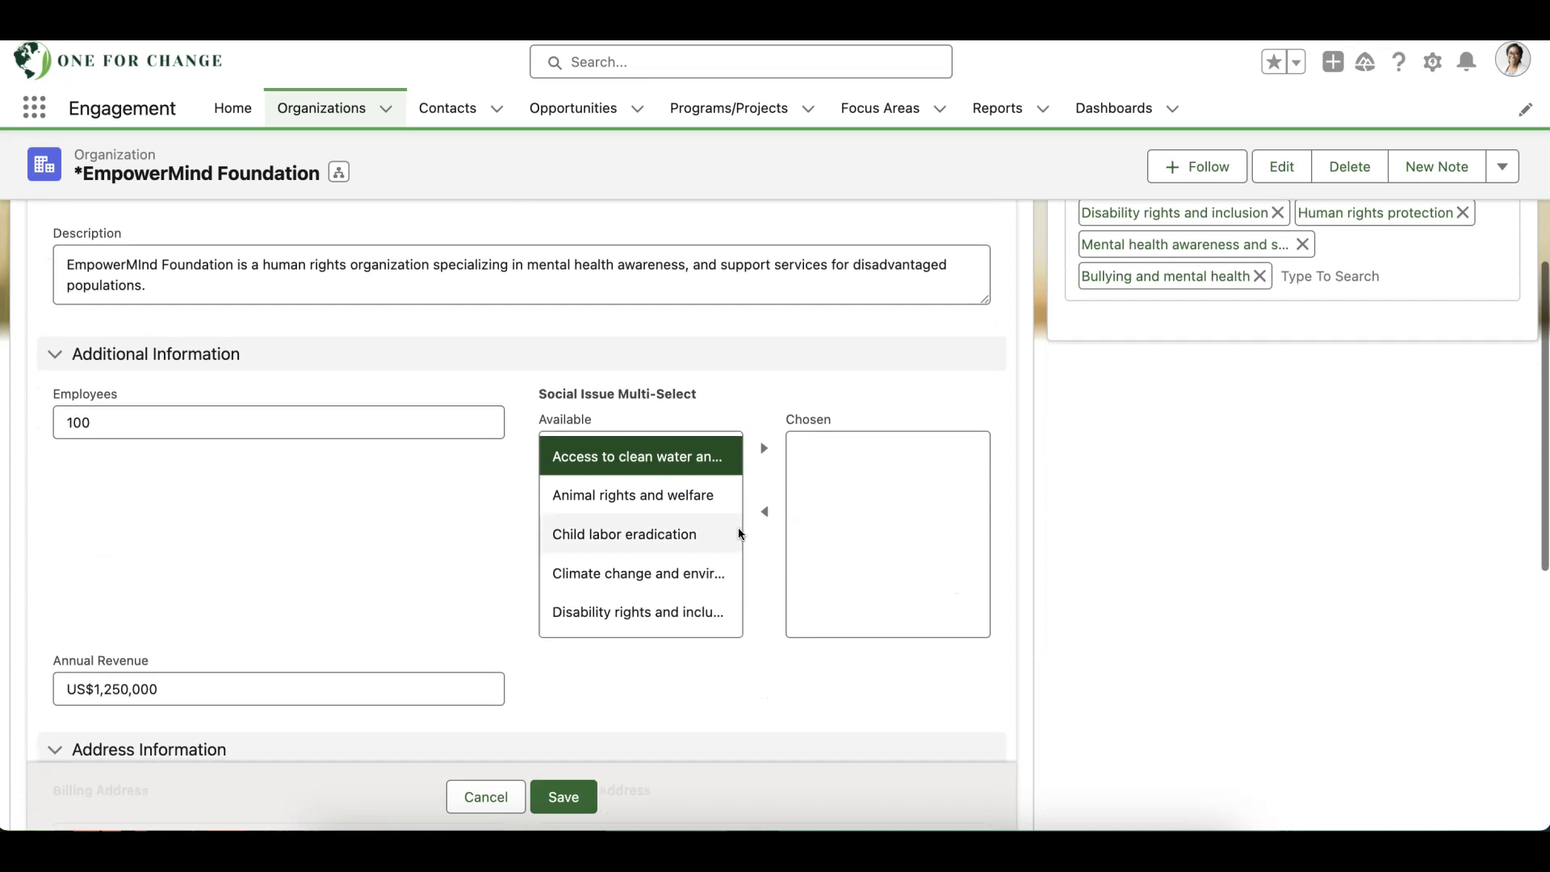
scroll(646, 533, "down", 2)
left_click(654, 549)
left_click(764, 448)
scroll(634, 562, "down", 4)
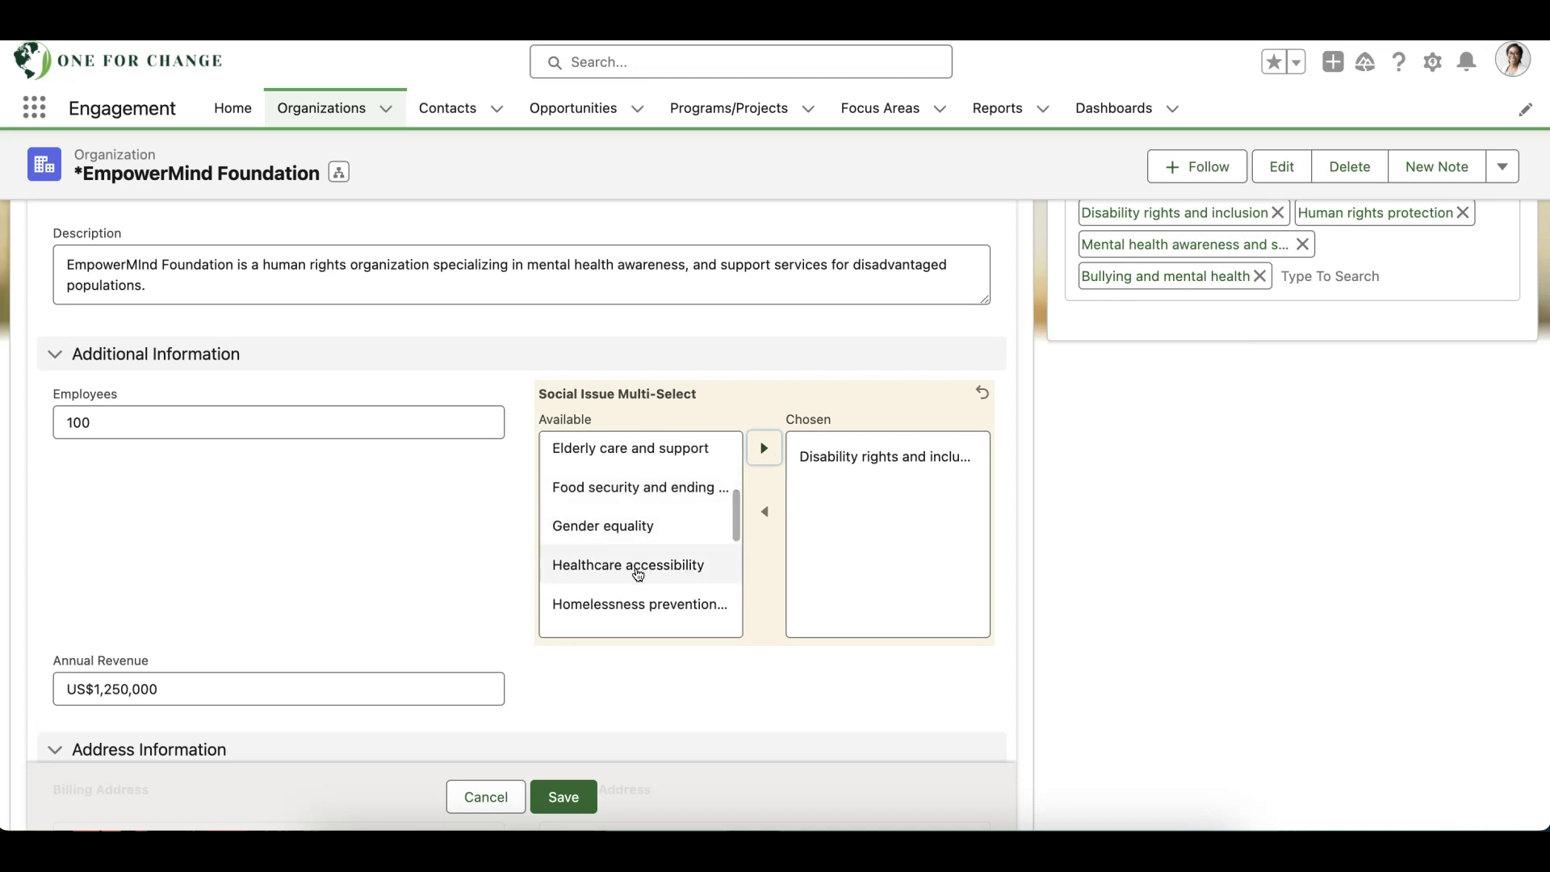
scroll(638, 565, "down", 2)
left_click(638, 573)
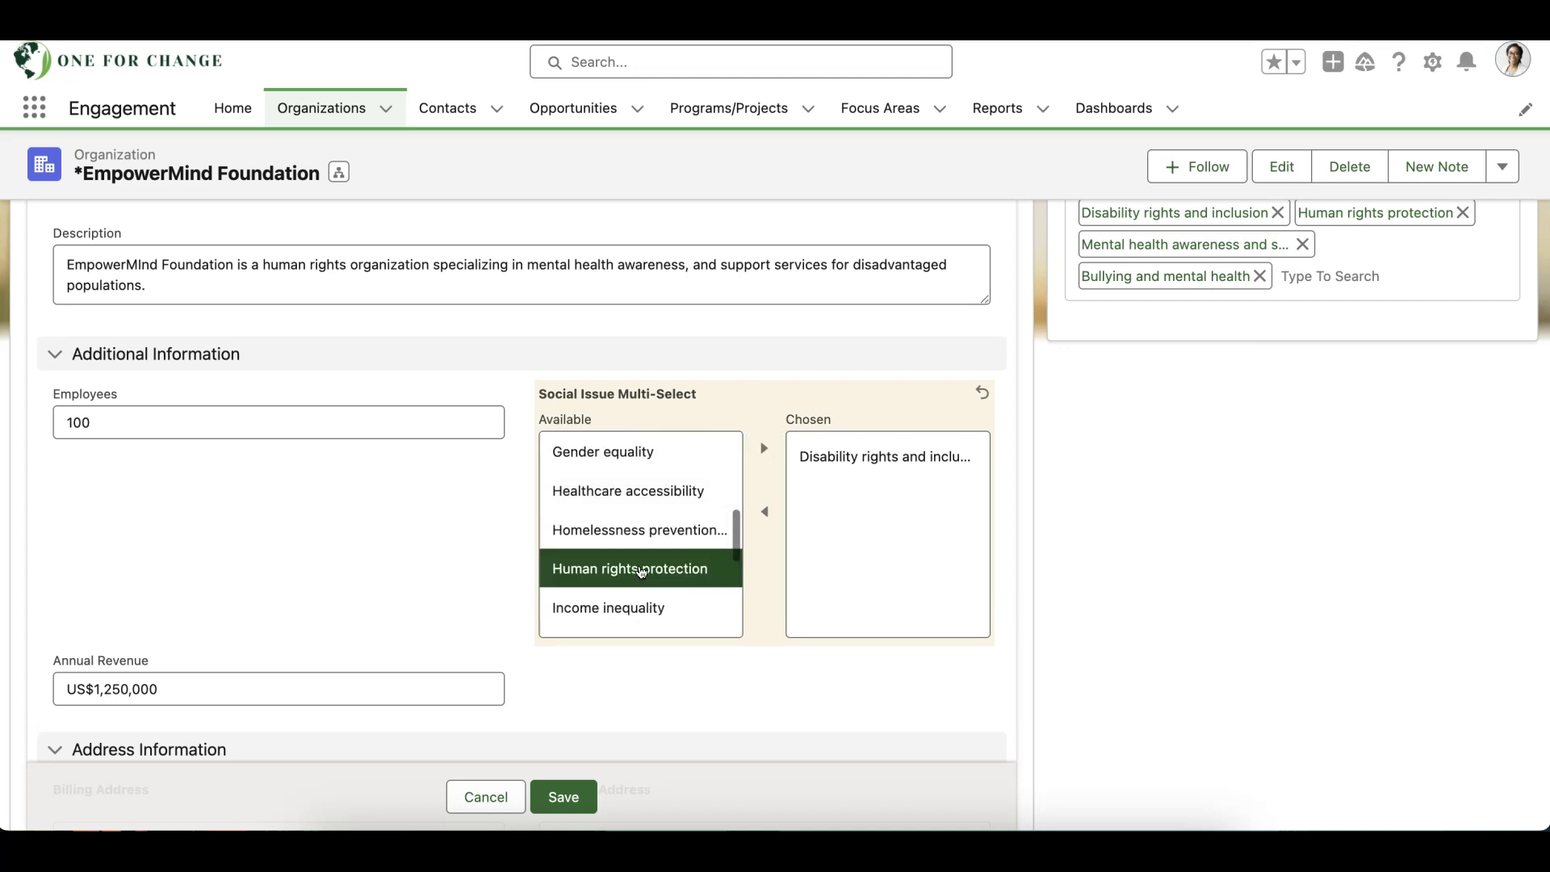
left_click(764, 448)
scroll(637, 585, "down", 3)
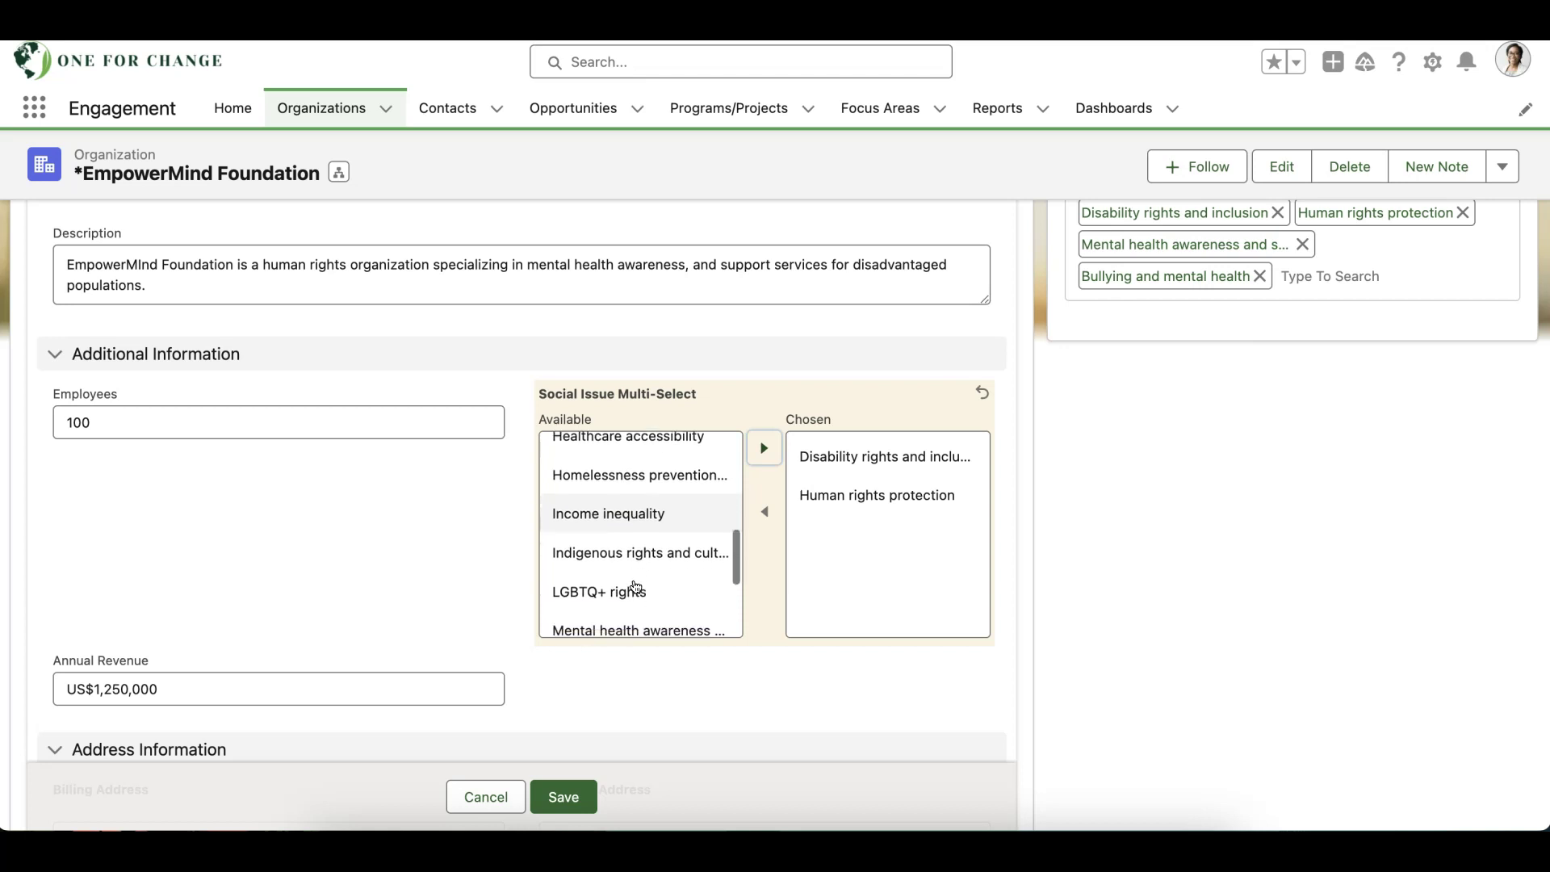
left_click(634, 575)
left_click(771, 440)
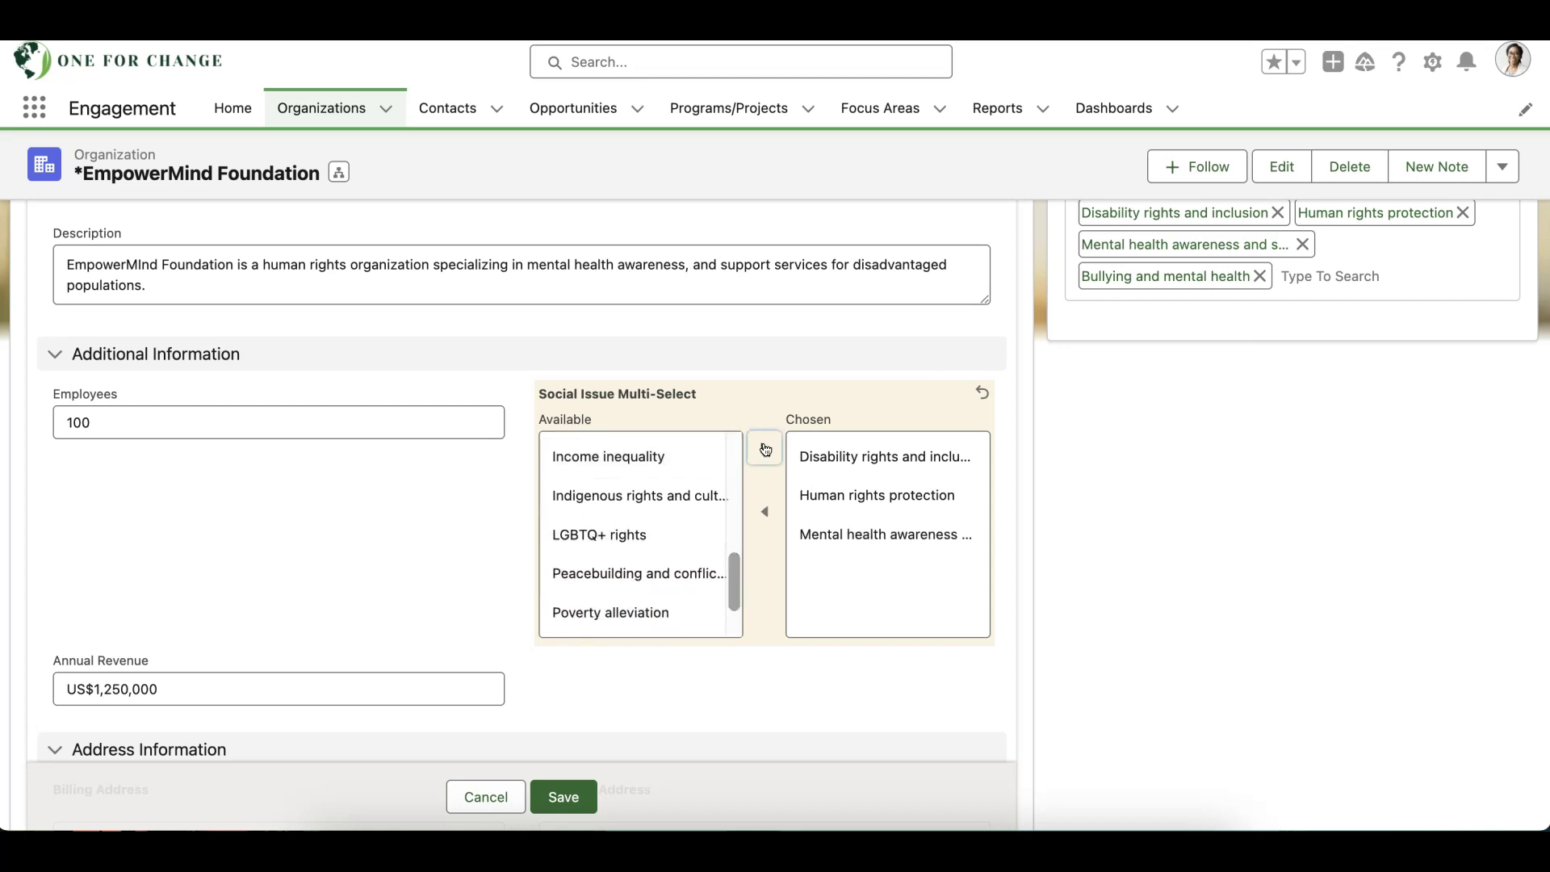
scroll(779, 565, "down", 1)
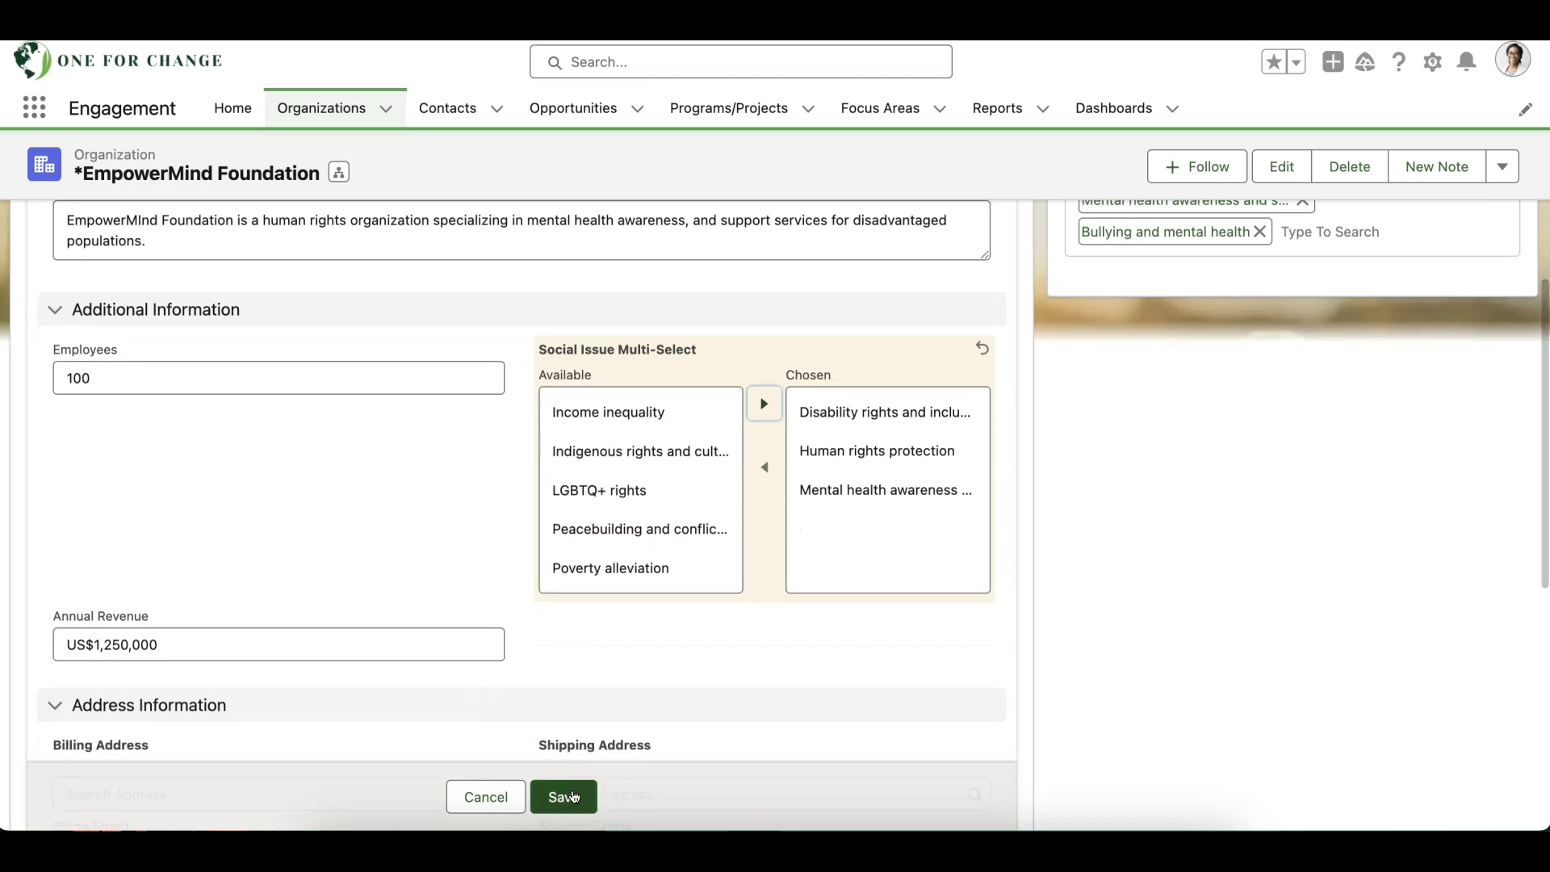
left_click(565, 799)
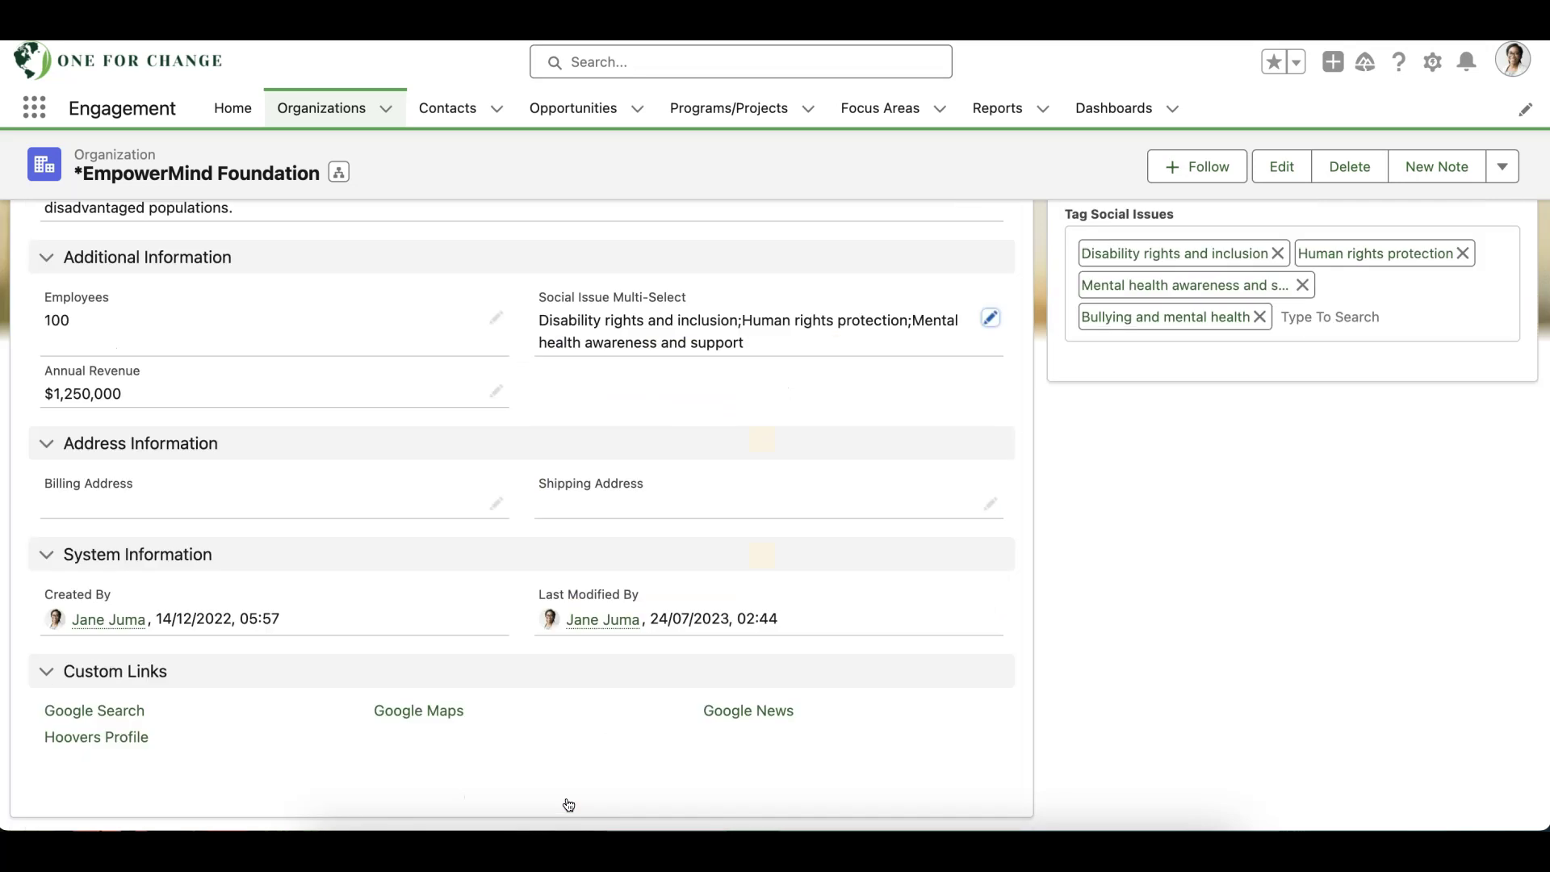
scroll(570, 805, "up", 5)
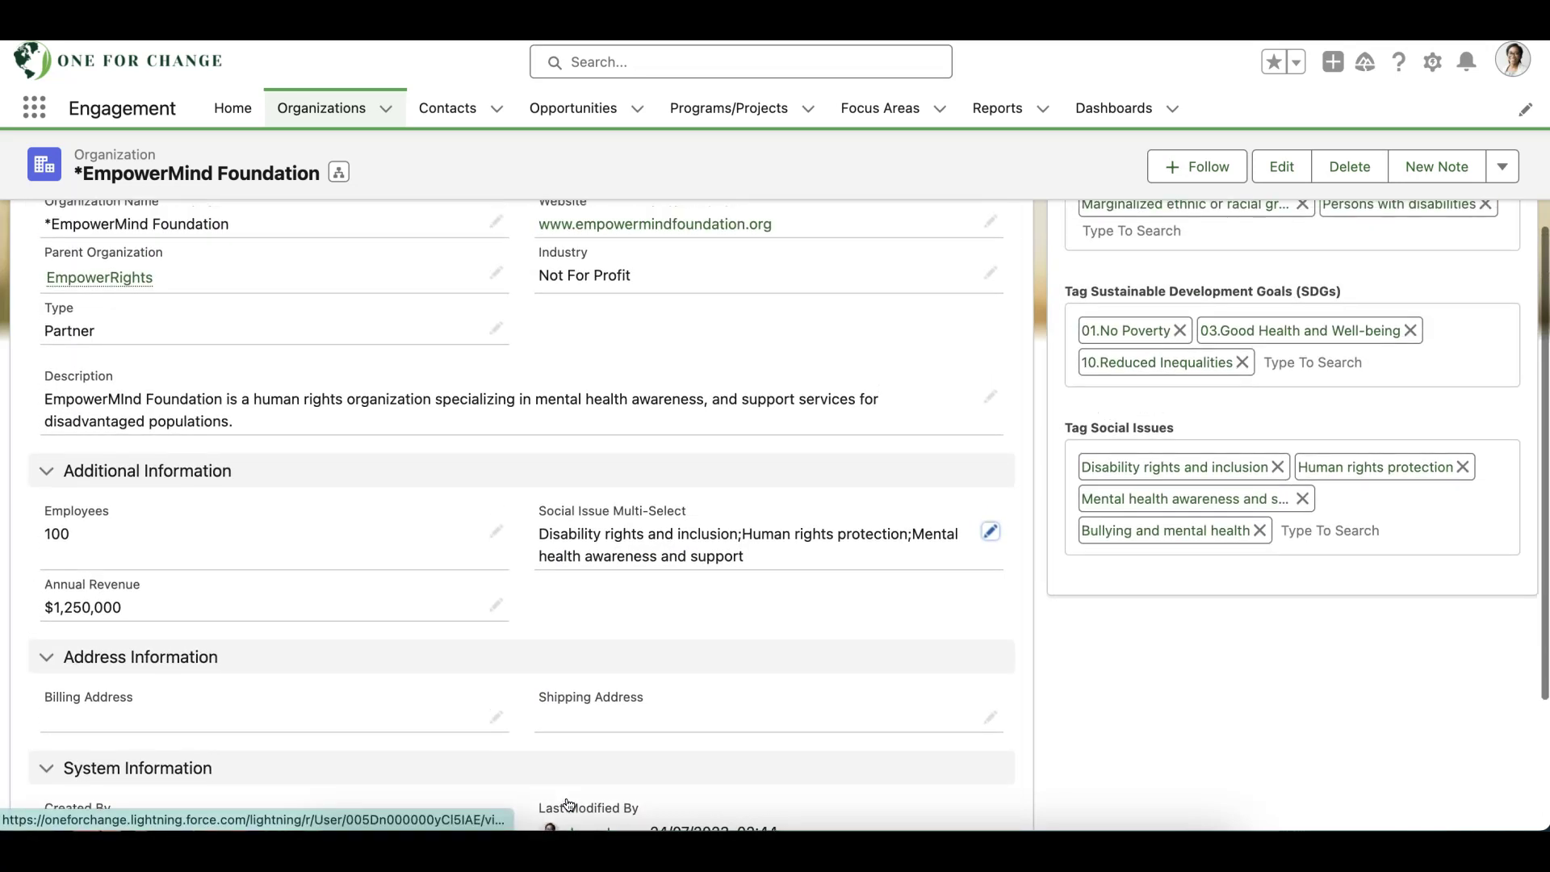